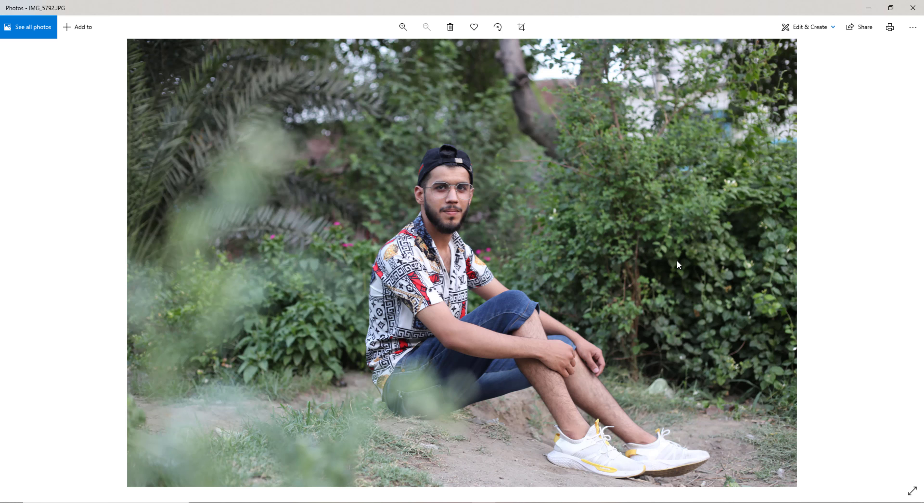
# Step: Copy the Google Drive link from the "download link" text file on the desktop, leaving the photo viewer and the text file closed
pyautogui.click(912, 7)
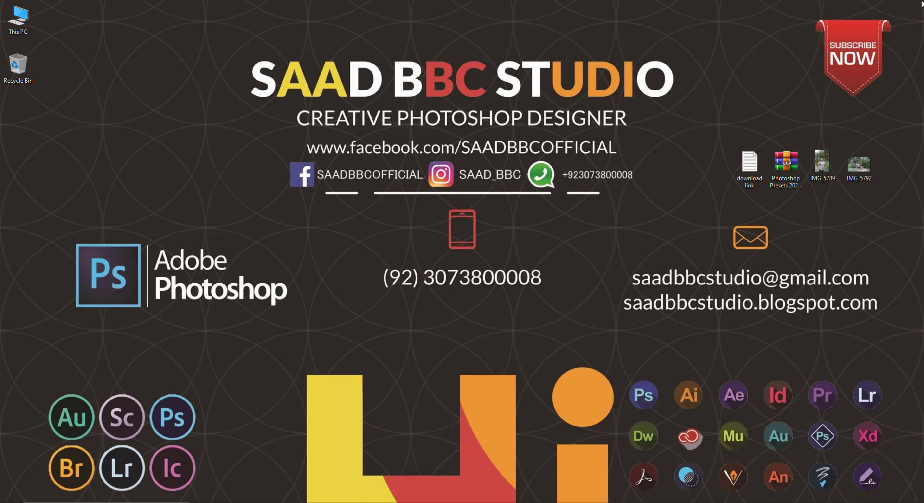
pyautogui.doubleClick(745, 170)
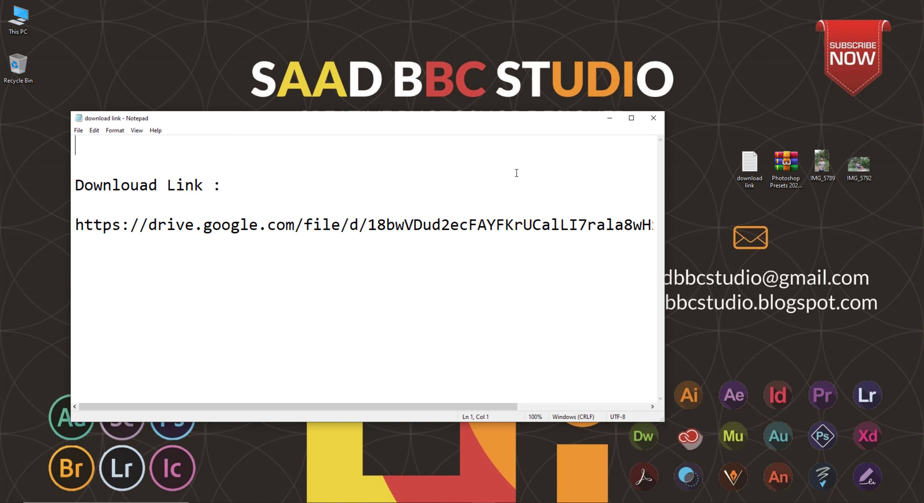
pyautogui.doubleClick(529, 120)
pyautogui.moveTo(760, 114); pyautogui.dragTo(3, 116)
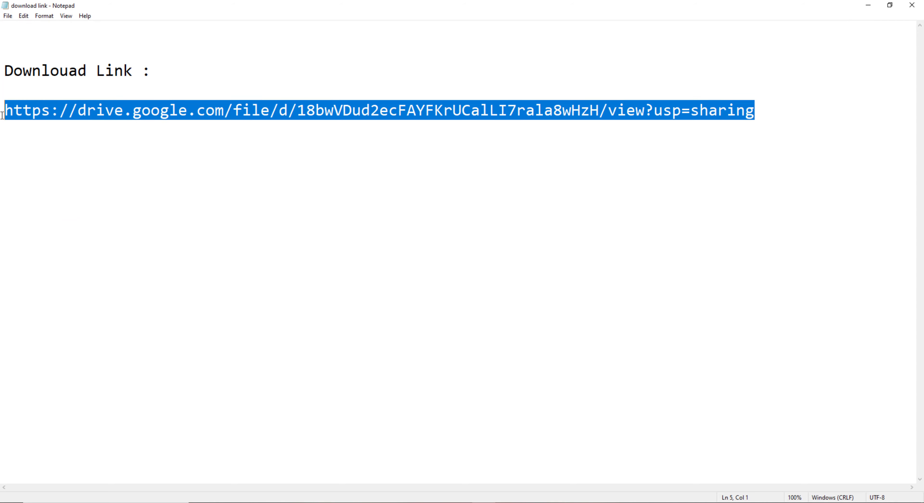
pyautogui.rightClick(50, 114)
pyautogui.click(85, 145)
pyautogui.moveTo(366, 502)
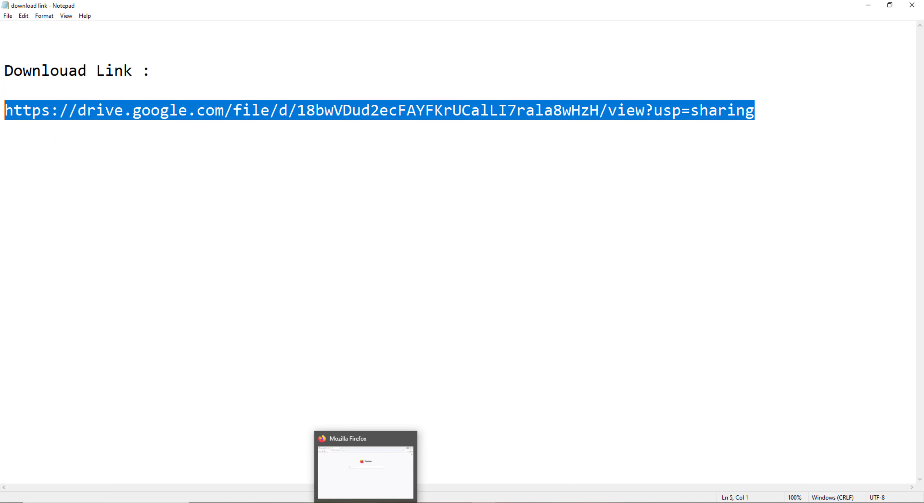
pyautogui.click(911, 5)
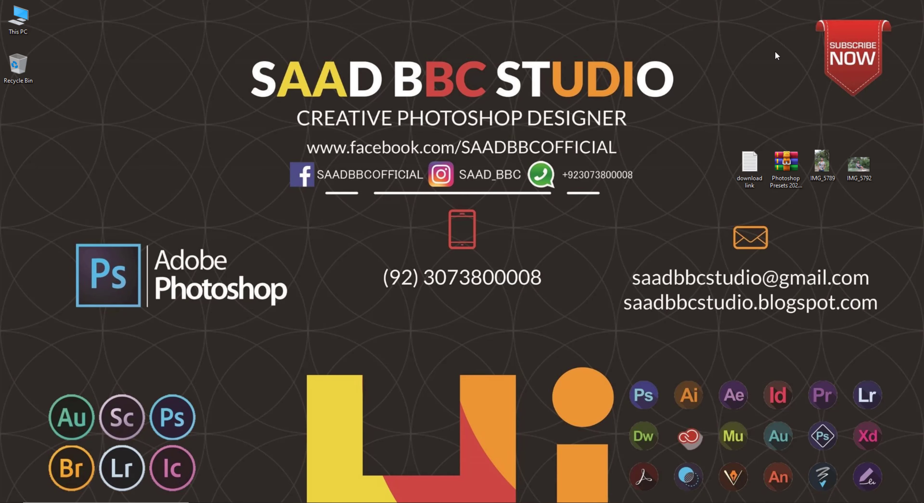
# Step: Switch to Firefox, open the copied link and download Photoshop Presets 2022 #saadbbcstudio.zip, then close its page
pyautogui.click(365, 502)
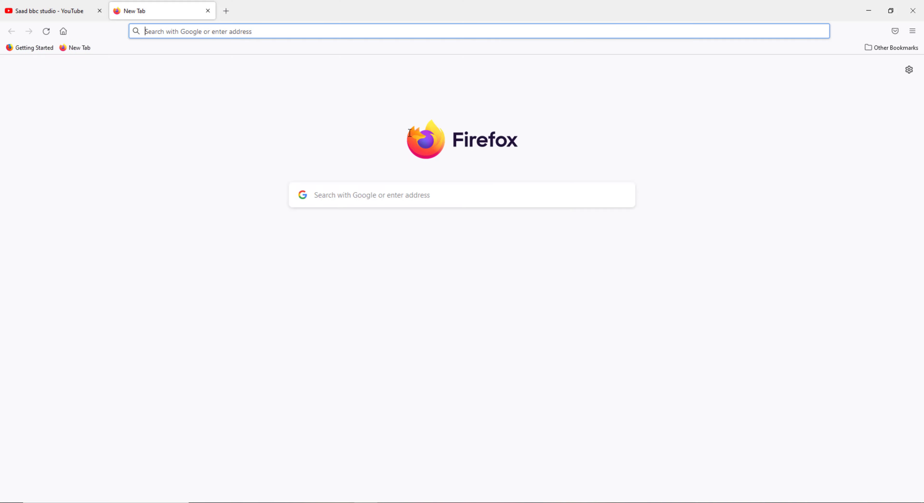
pyautogui.rightClick(311, 31)
pyautogui.click(327, 104)
pyautogui.press('Return')
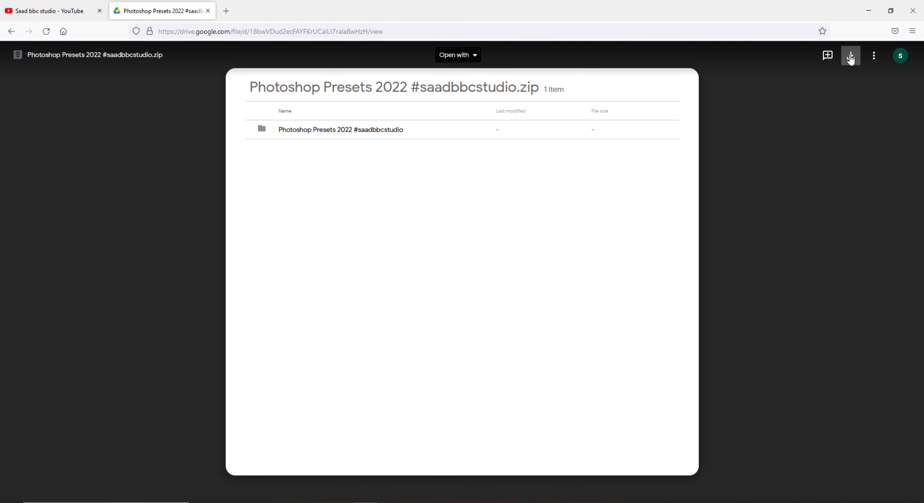
pyautogui.click(850, 56)
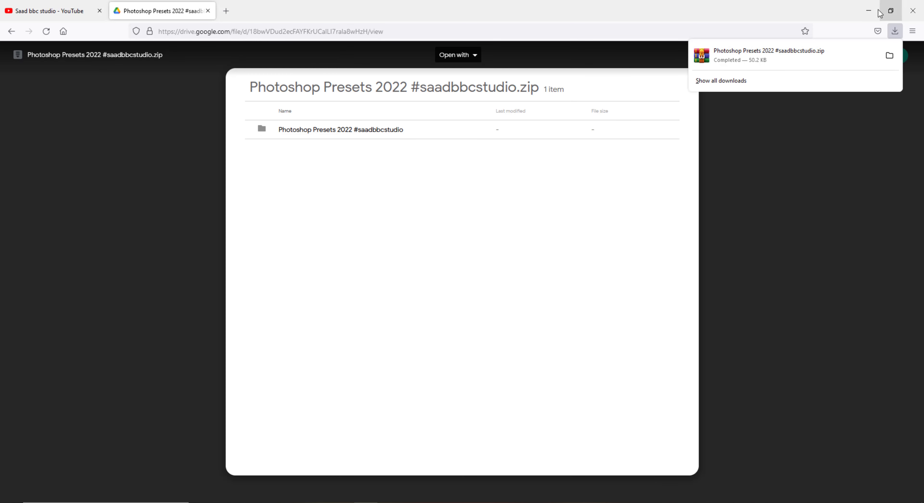
pyautogui.click(756, 10)
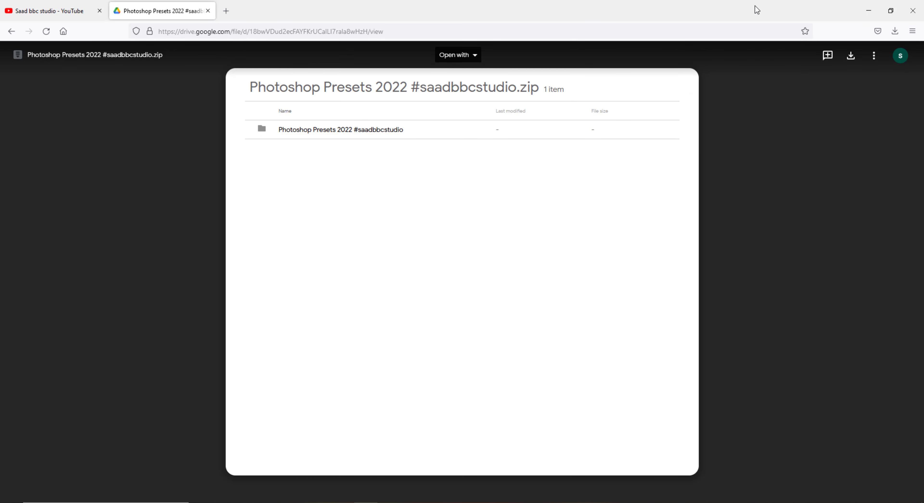
pyautogui.click(208, 11)
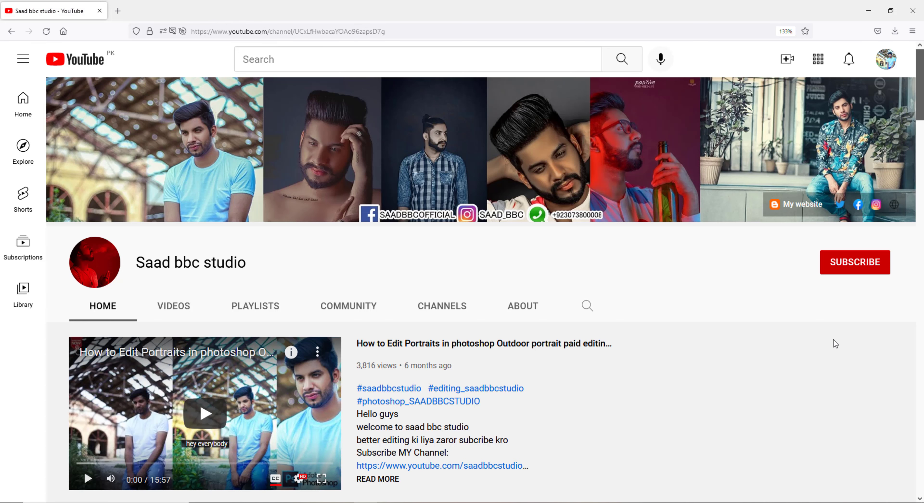
# Step: Subscribe to the Saad bbc studio channel and set its notifications to All
pyautogui.click(857, 272)
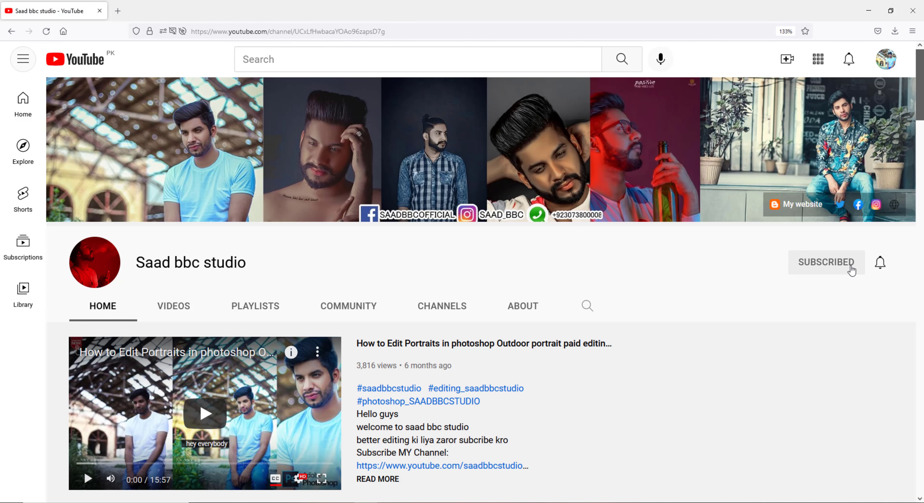
pyautogui.click(879, 264)
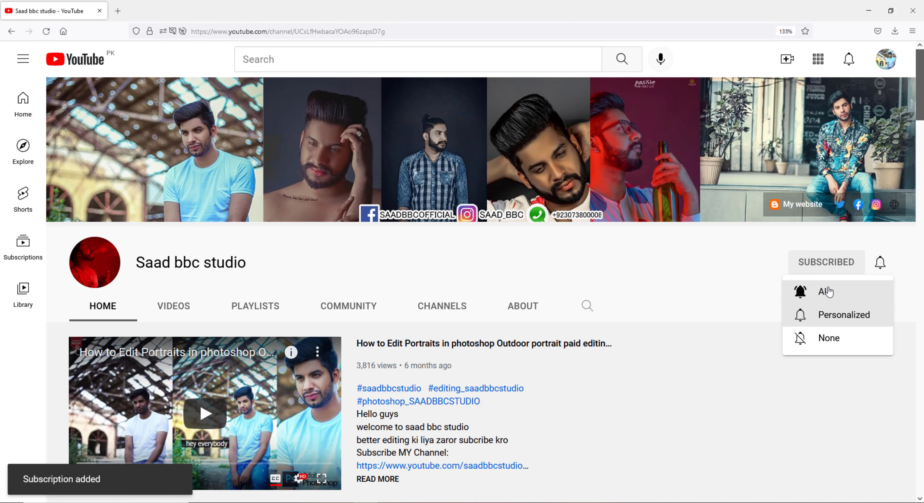
pyautogui.click(803, 300)
# Step: Look through the channel's uploads, popular videos, past live streams and retouching playlists, then close the browser
pyautogui.scroll(-2, 765, 337)
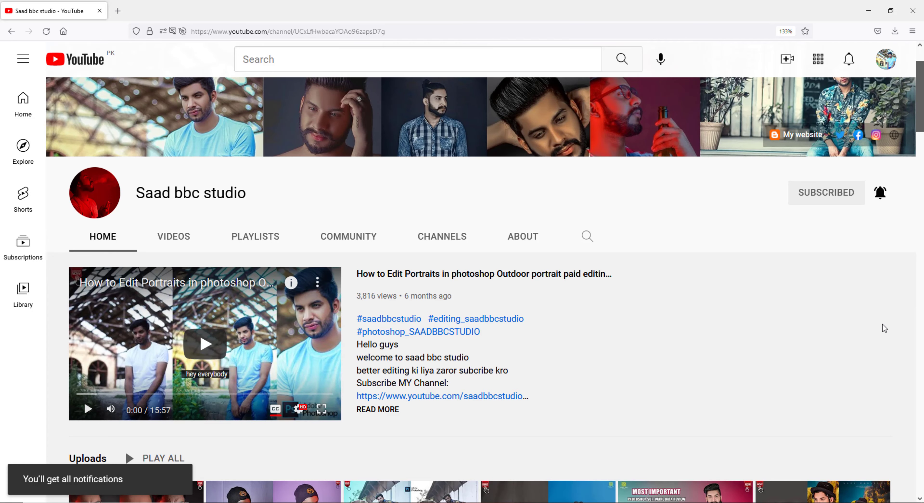
pyautogui.scroll(-4, 882, 324)
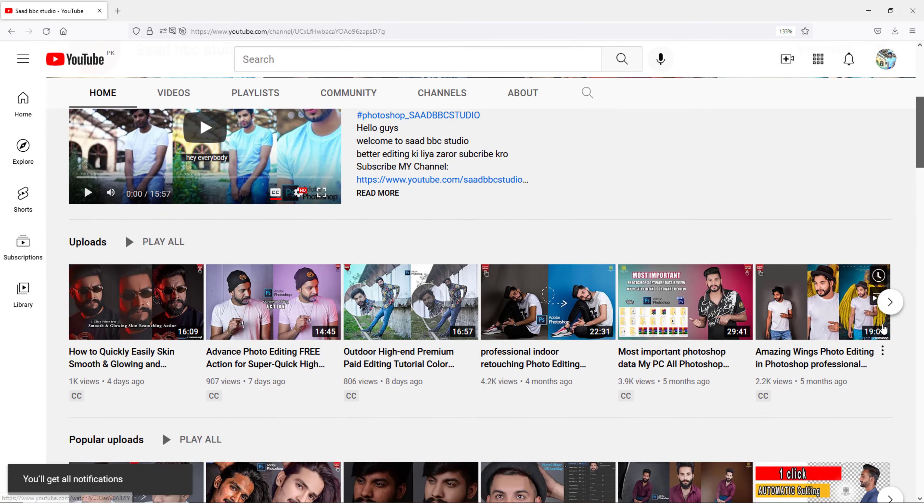
pyautogui.scroll(-2, 882, 324)
pyautogui.scroll(-2, 915, 342)
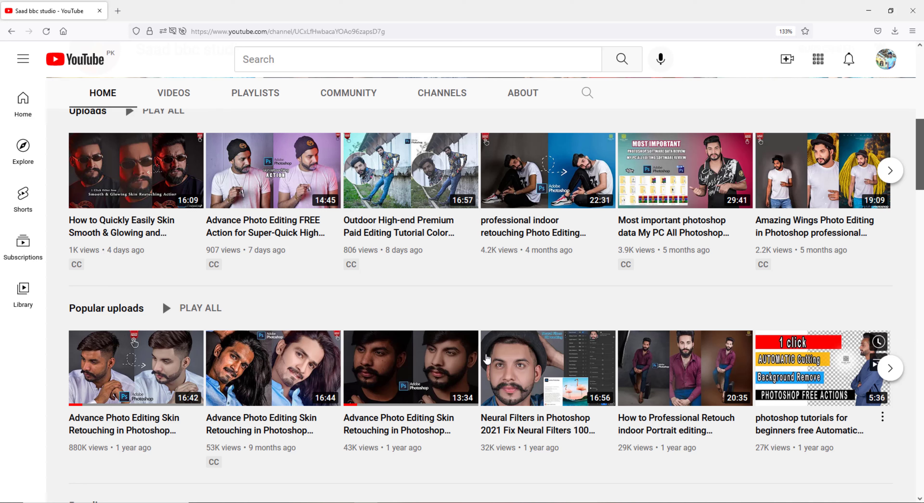
pyautogui.moveTo(154, 378)
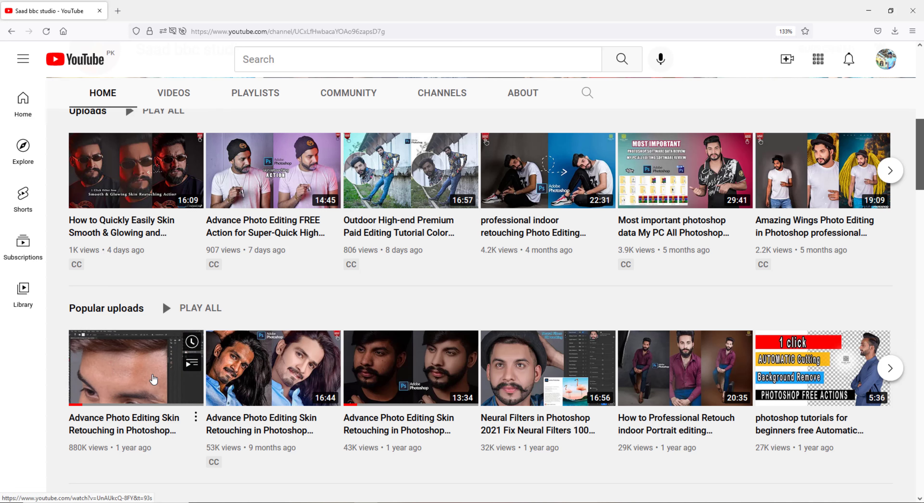
pyautogui.moveTo(288, 398)
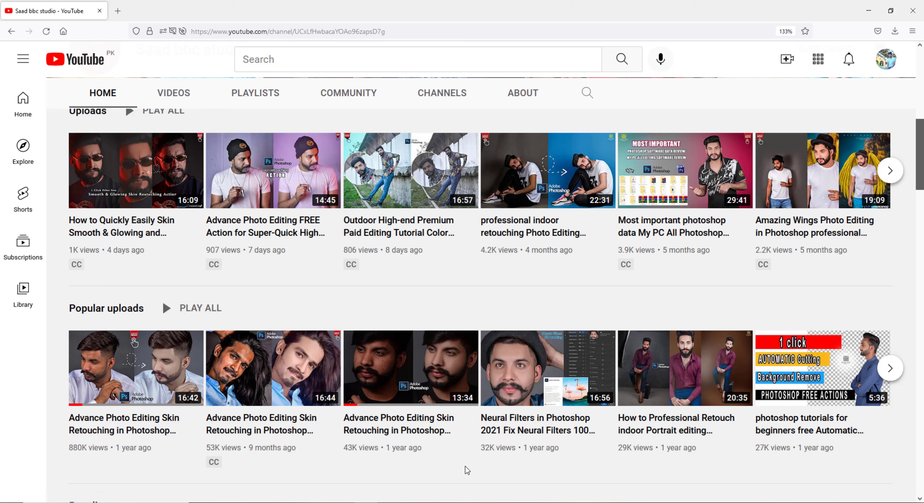
pyautogui.moveTo(396, 381)
pyautogui.moveTo(535, 398)
pyautogui.scroll(-5, 921, 183)
pyautogui.moveTo(922, 183); pyautogui.dragTo(922, 221)
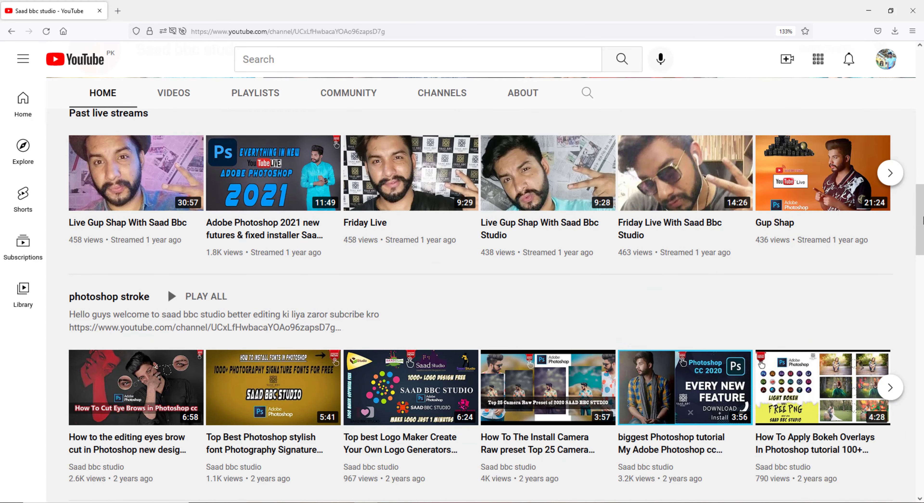
pyautogui.scroll(-6, 922, 221)
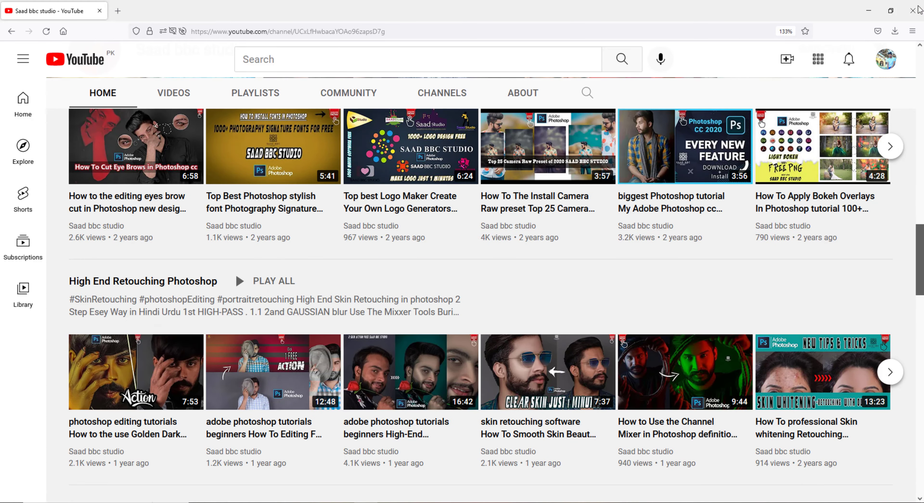
pyautogui.click(918, 11)
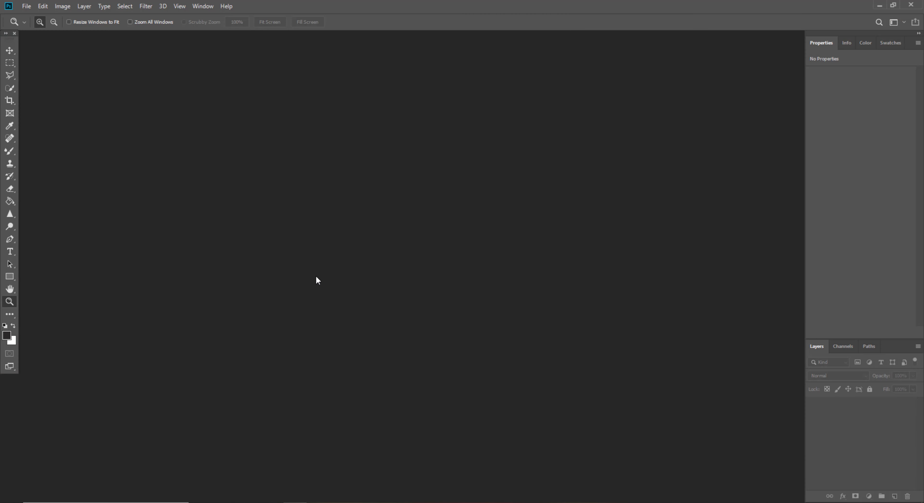
# Step: Open the photo IMG_5789 from the desktop in Photoshop
pyautogui.doubleClick(317, 279)
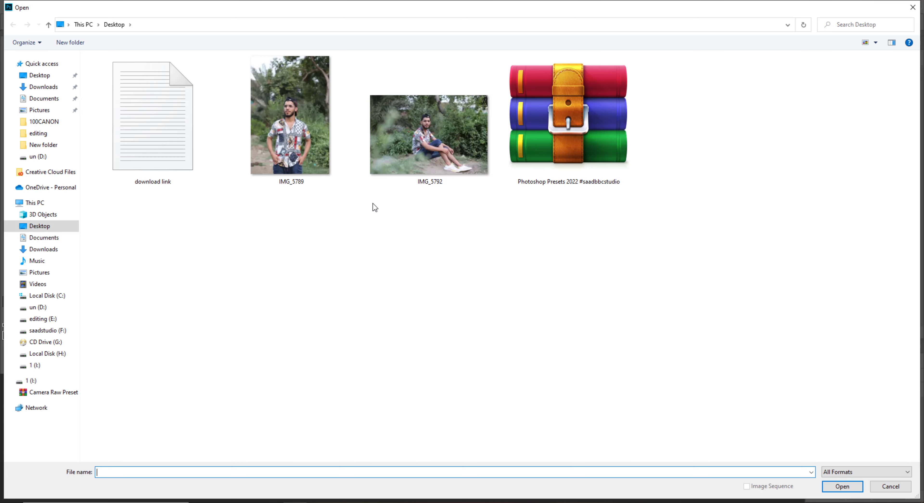
pyautogui.click(275, 134)
pyautogui.doubleClick(275, 134)
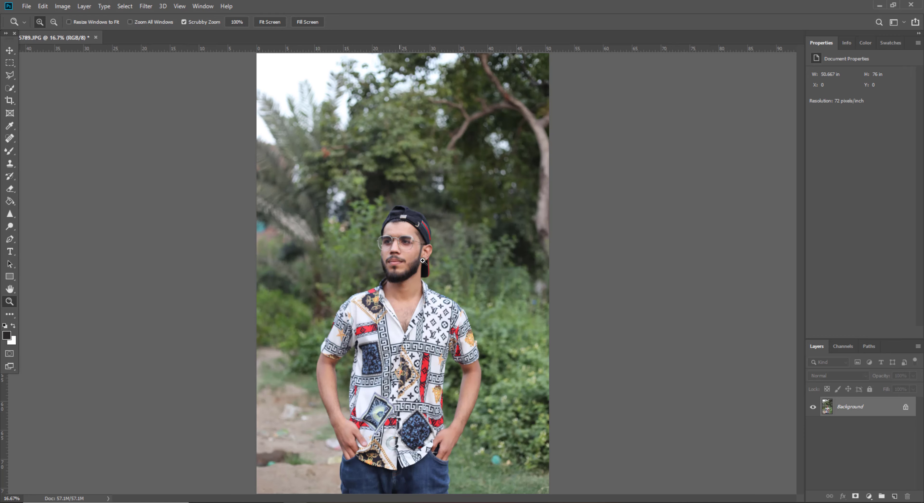
# Step: Examine the man's face in close-up to judge its sharpness and skin detail
pyautogui.click(406, 254)
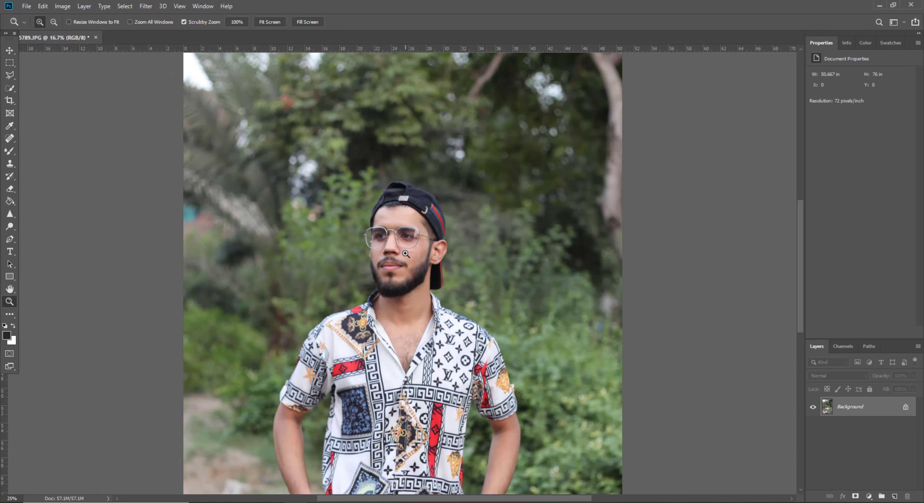
pyautogui.click(405, 254)
pyautogui.click(406, 254)
pyautogui.click(405, 253)
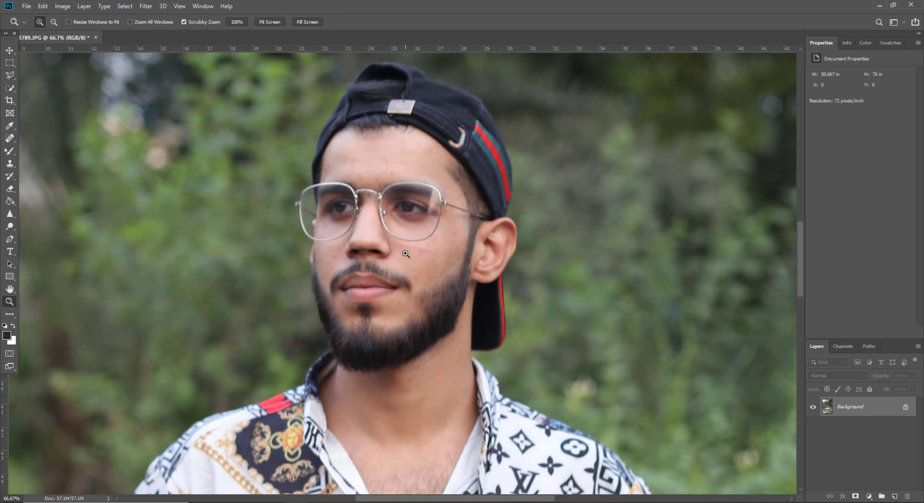
pyautogui.rightClick(390, 232)
pyautogui.click(398, 235)
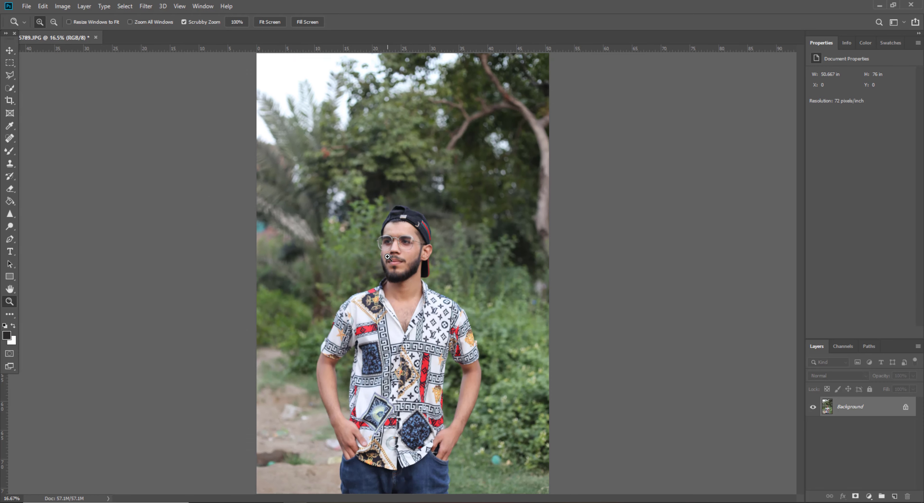
pyautogui.moveTo(387, 270); pyautogui.dragTo(388, 270)
pyautogui.click(388, 270)
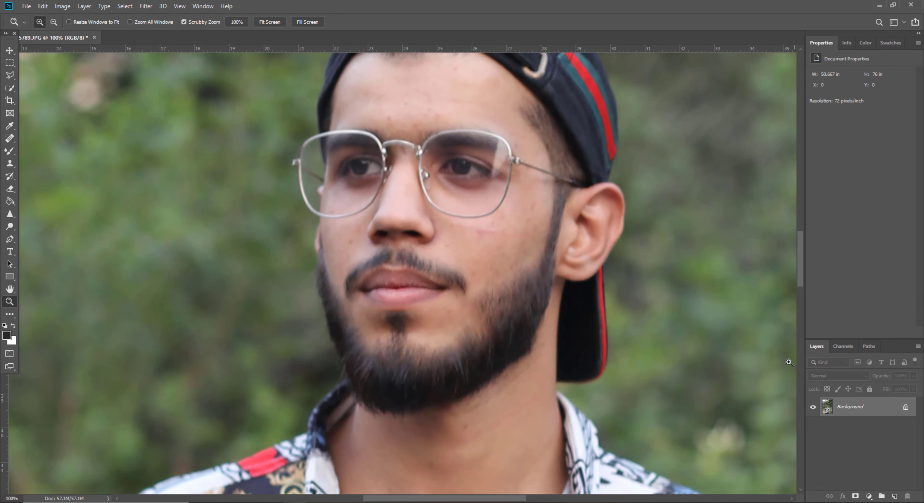
# Step: Duplicate the Background layer and apply a High Pass filter with a 1.0 pixel radius to the copy
pyautogui.moveTo(872, 411); pyautogui.dragTo(894, 495)
pyautogui.click(146, 6)
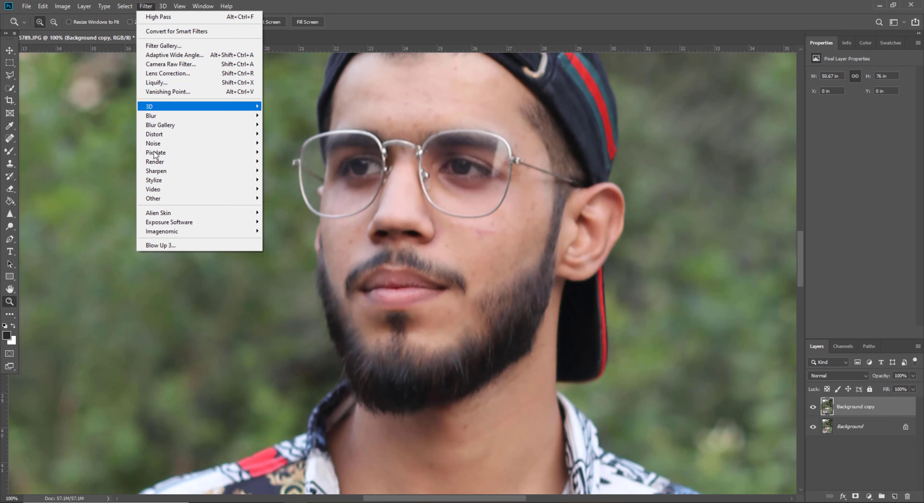
pyautogui.moveTo(212, 199)
pyautogui.click(283, 207)
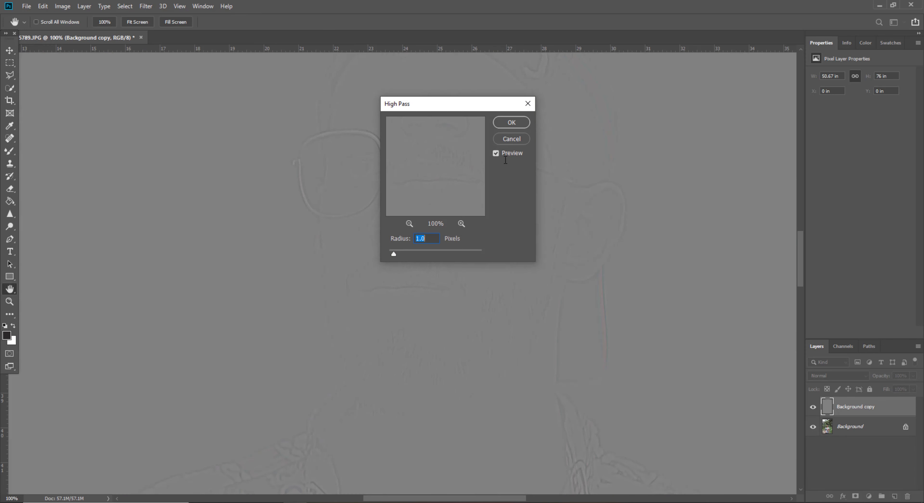
pyautogui.click(510, 122)
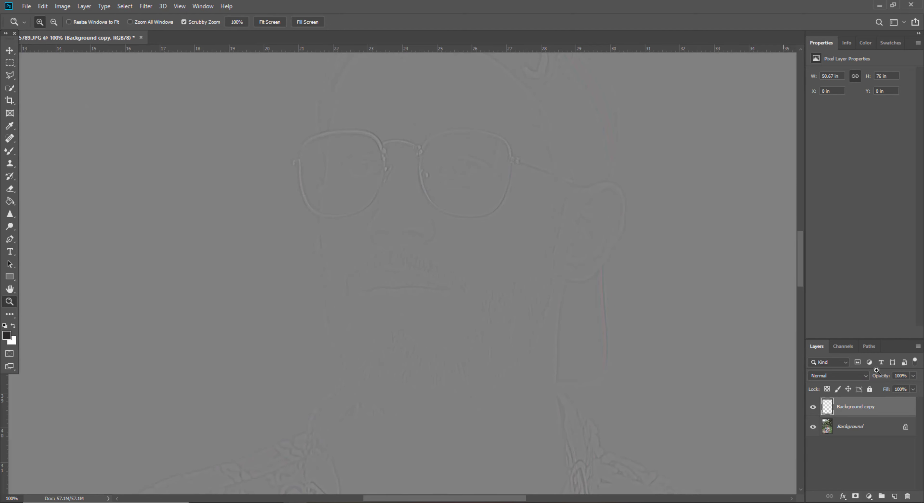
# Step: Set the Background copy layer's blend mode to Linear Light and compare the face with the layer hidden and shown
pyautogui.click(850, 374)
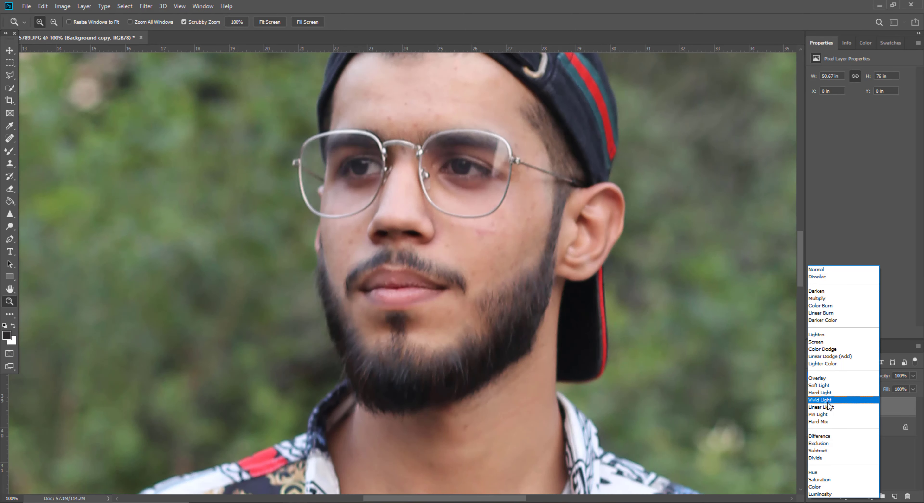
pyautogui.click(827, 406)
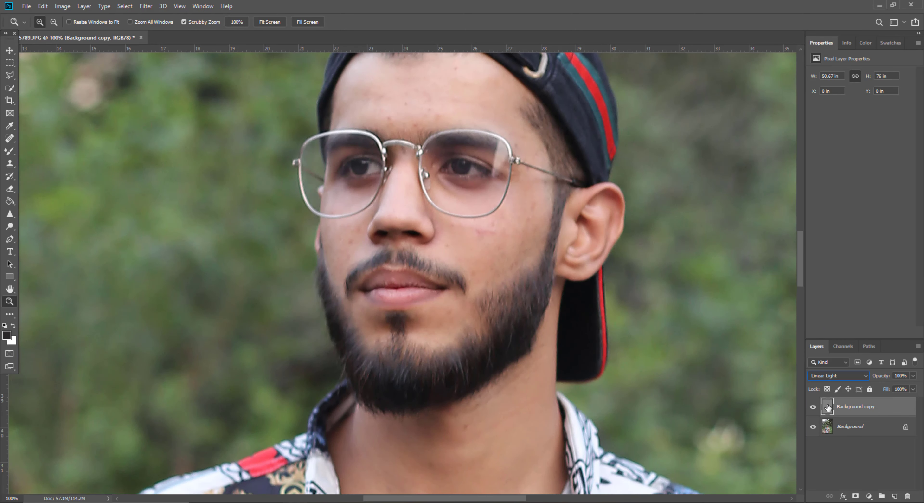
pyautogui.click(443, 204)
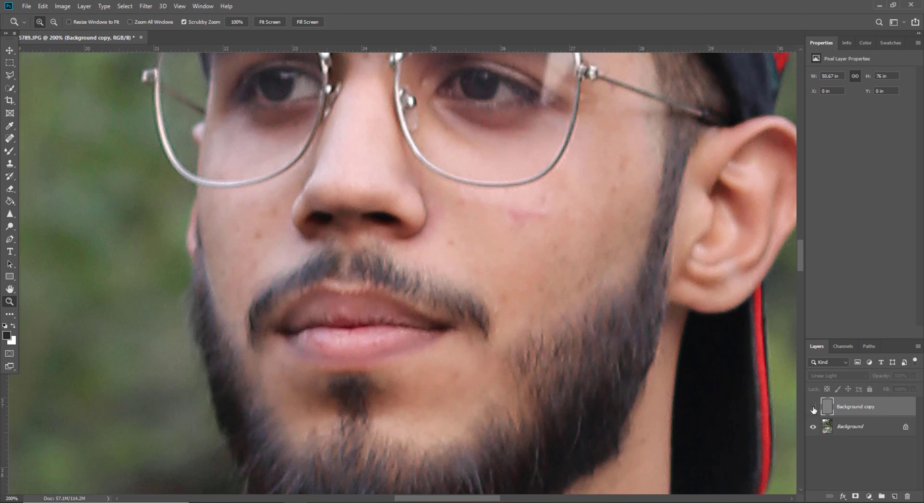
pyautogui.click(813, 406)
pyautogui.click(813, 407)
pyautogui.click(813, 407)
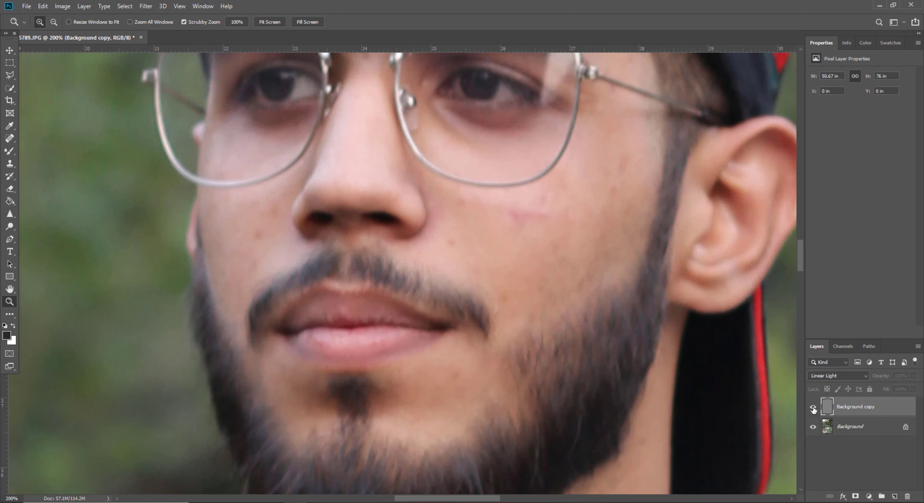
pyautogui.click(813, 407)
# Step: Merge the High Pass sharpening layer into the Background and check the portrait
pyautogui.rightClick(861, 406)
pyautogui.click(826, 293)
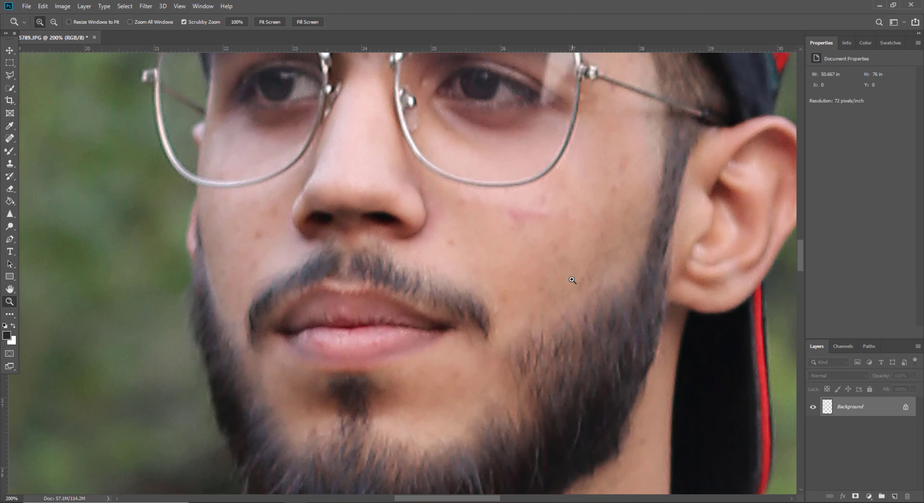
pyautogui.hotkey('ctrl', '0')
pyautogui.moveTo(385, 252); pyautogui.dragTo(385, 252)
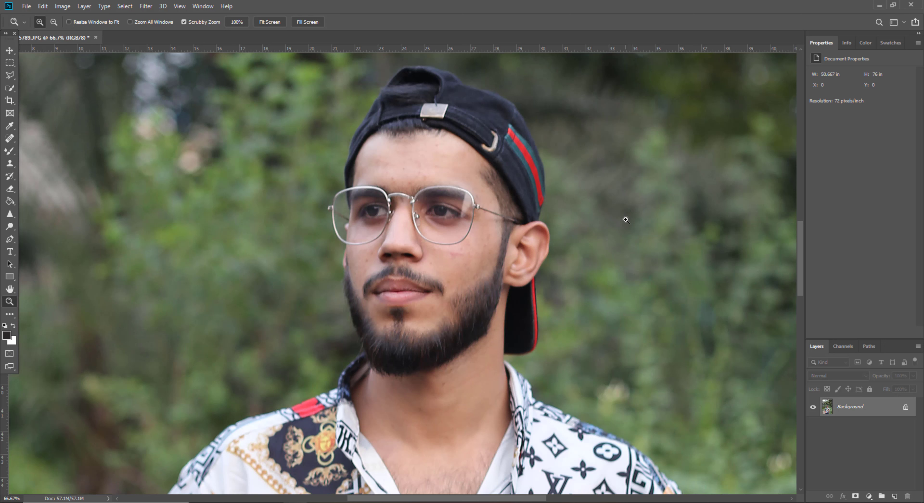
# Step: Apply a Camera Raw Filter to the Background layer with Clarity +12 and Vibrance +11
pyautogui.click(145, 6)
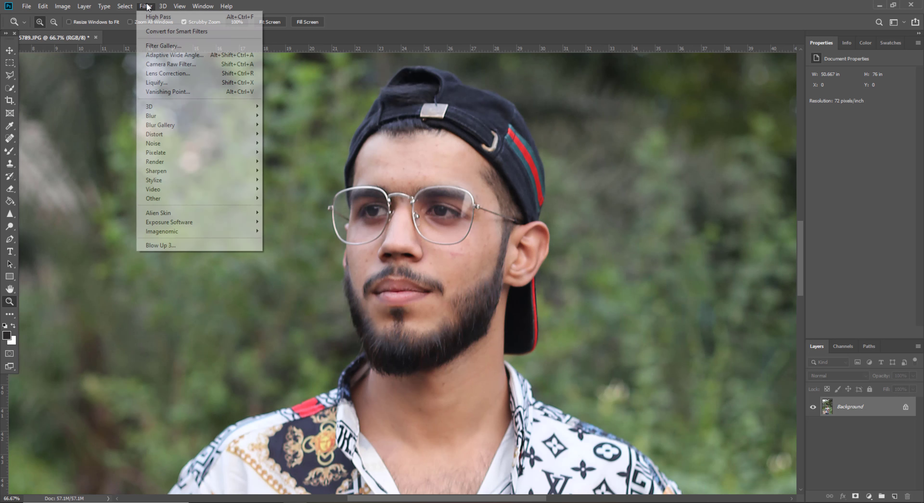
pyautogui.click(171, 64)
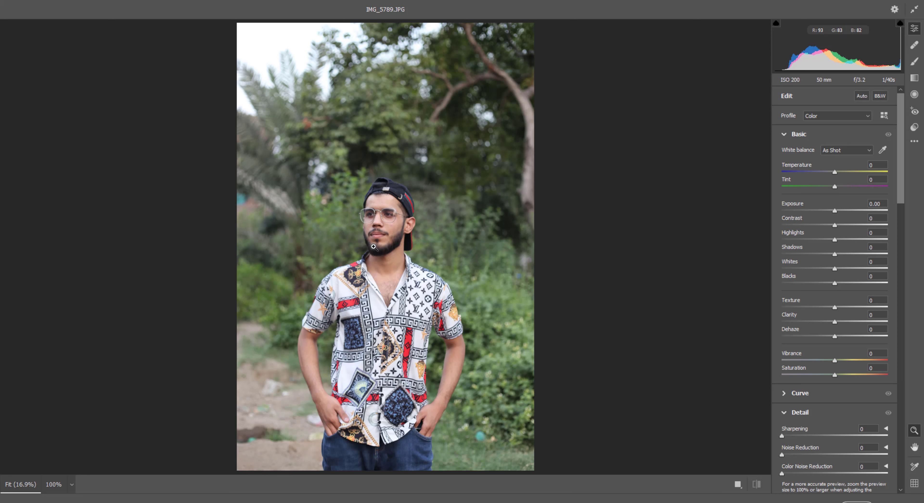
pyautogui.click(381, 219)
pyautogui.rightClick(411, 132)
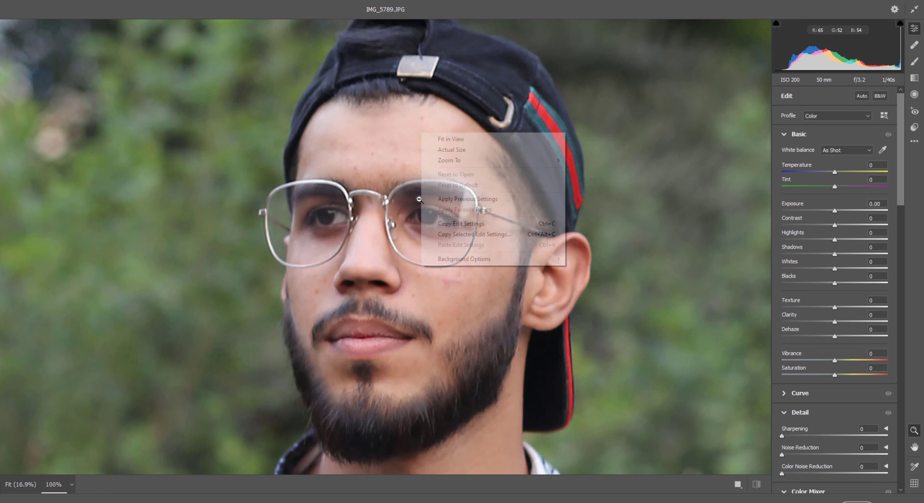
pyautogui.click(449, 138)
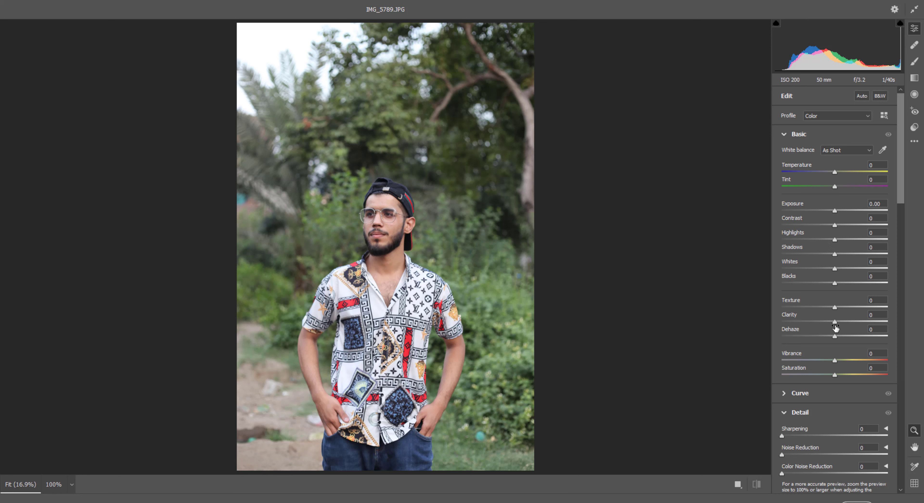
pyautogui.moveTo(835, 321); pyautogui.dragTo(843, 322)
pyautogui.moveTo(836, 360); pyautogui.dragTo(838, 359)
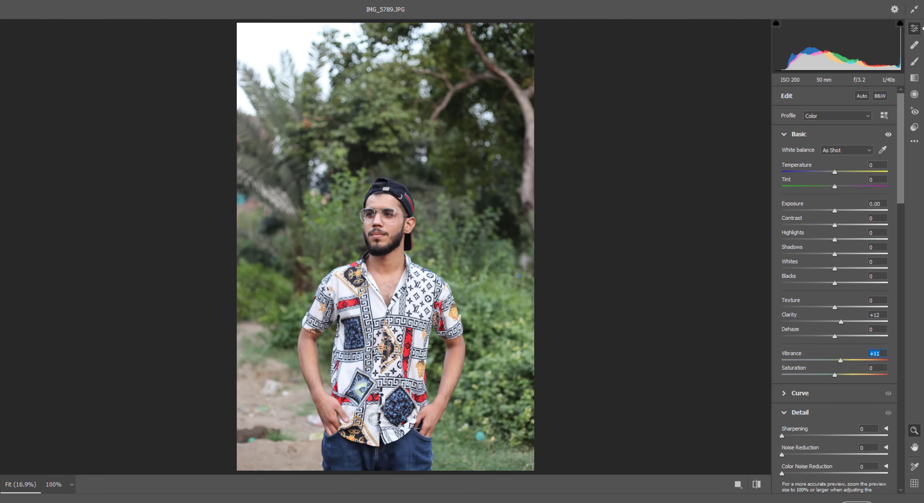
pyautogui.press('Return')
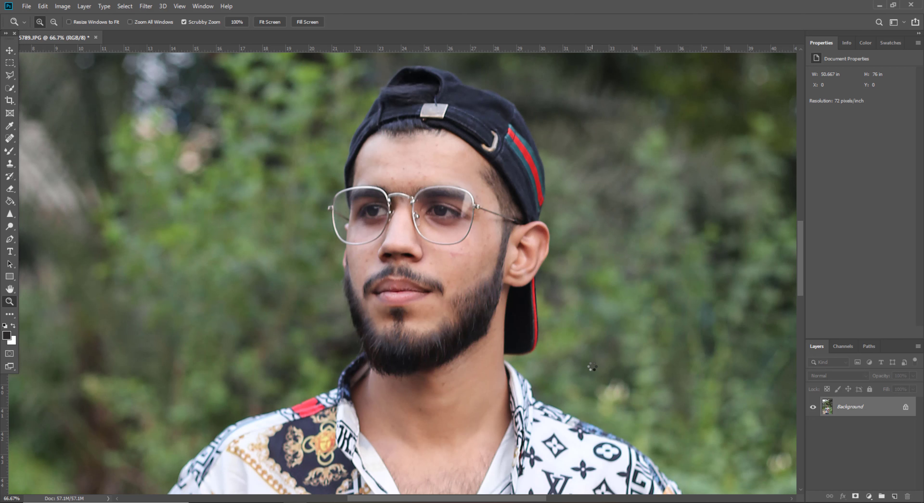
# Step: Smooth the blemishes across the man's forehead with a soft round Mixer Brush, starting at 42 px and enlarging it to 90 px
pyautogui.click(444, 177)
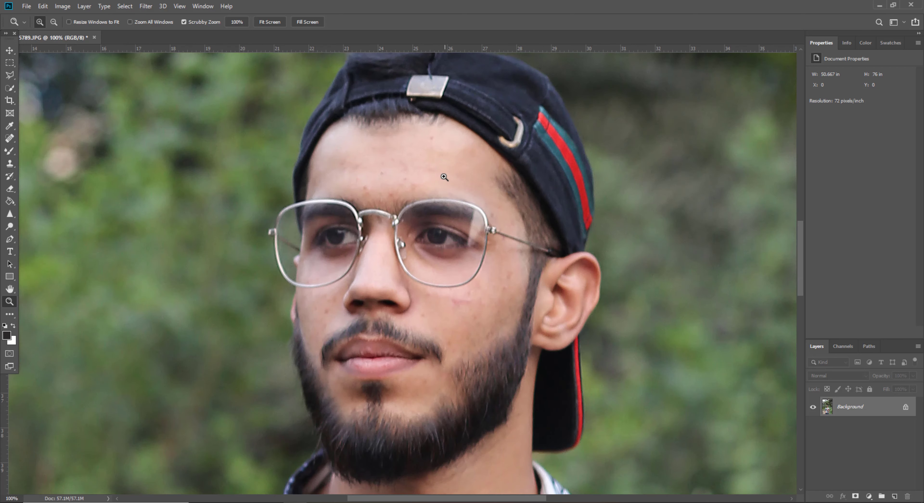
pyautogui.scroll(-2, 444, 177)
pyautogui.scroll(3, 444, 177)
pyautogui.press('b')
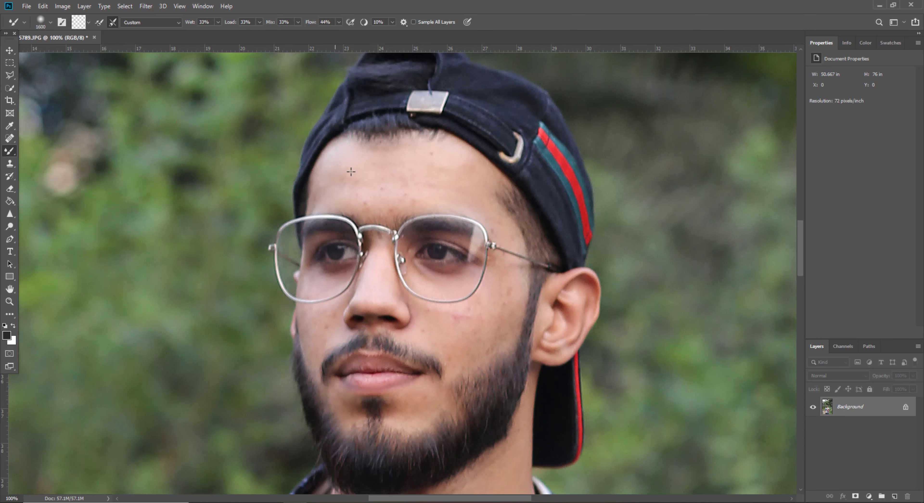
pyautogui.rightClick(351, 172)
pyautogui.moveTo(475, 196); pyautogui.dragTo(424, 193)
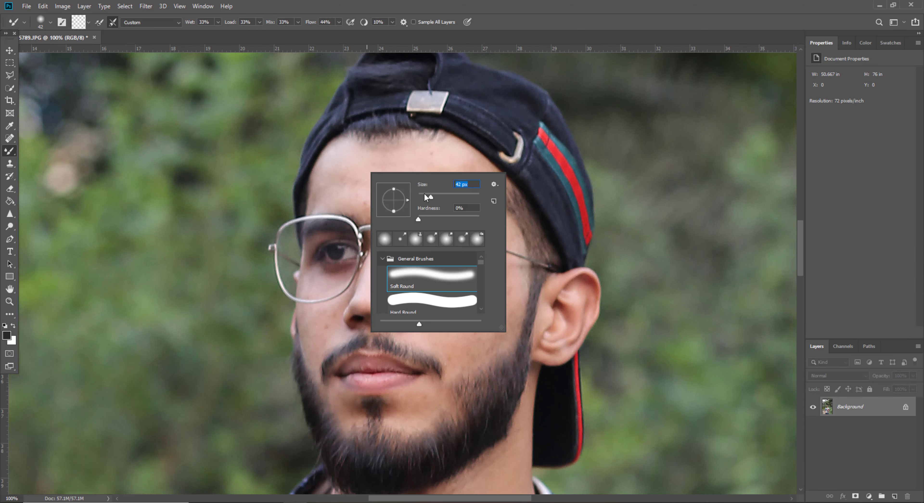
pyautogui.click(354, 167)
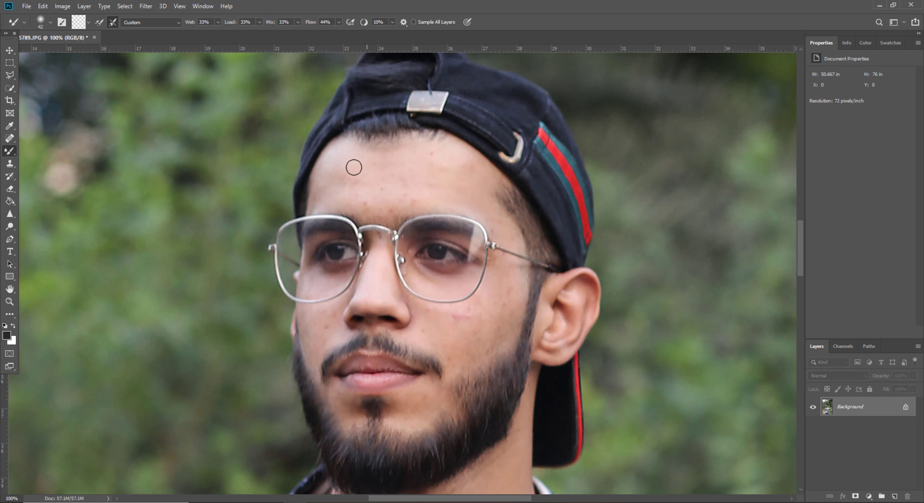
pyautogui.press(']')
pyautogui.press(']')
pyautogui.press(']')
pyautogui.moveTo(339, 163)
pyautogui.mouseDown()
pyautogui.moveTo(336, 148)
pyautogui.moveTo(329, 173)
pyautogui.mouseUp()
pyautogui.press(']')
pyautogui.press(']')
pyautogui.moveTo(423, 190)
pyautogui.mouseDown()
pyautogui.moveTo(350, 189)
pyautogui.moveTo(380, 191)
pyautogui.moveTo(361, 168)
pyautogui.moveTo(369, 179)
pyautogui.moveTo(425, 161)
pyautogui.moveTo(397, 168)
pyautogui.mouseUp()
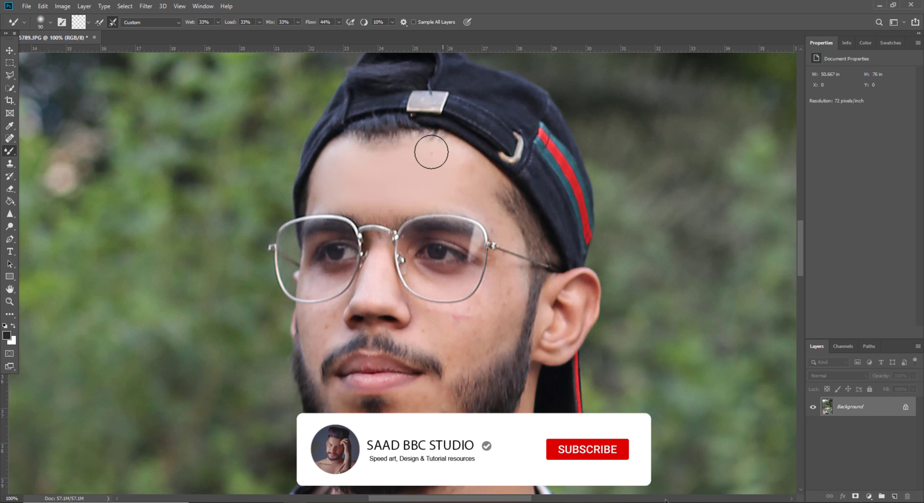
# Step: Smooth the skin between the eyebrows and along the hairline and temple, reducing the Mixer Brush from 70 to 50 px
pyautogui.press('[')
pyautogui.press('[')
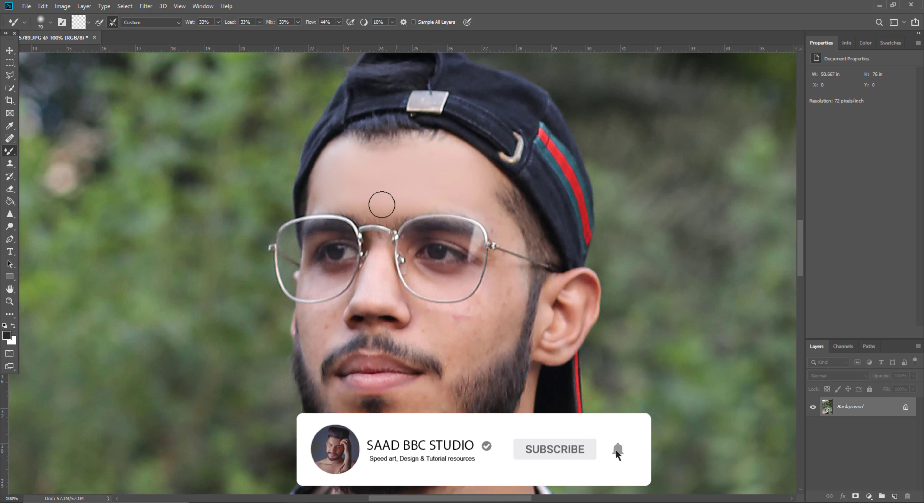
pyautogui.press('[')
pyautogui.press('[')
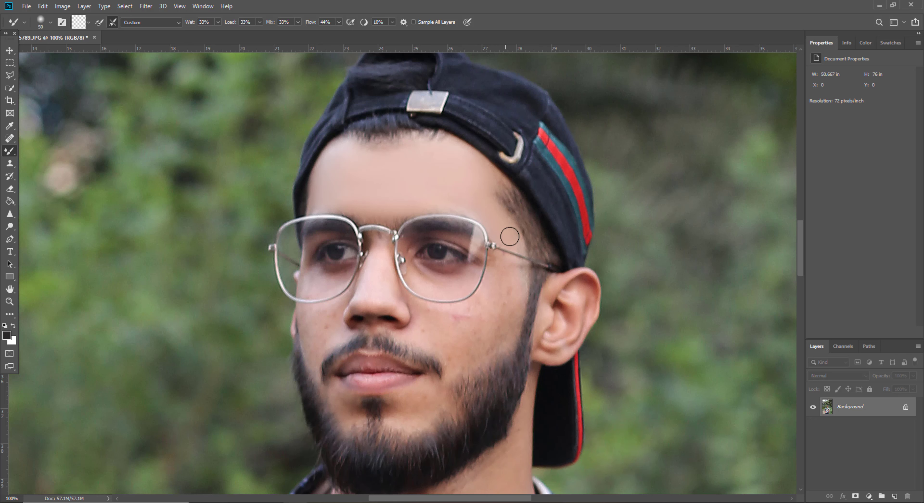
# Step: Smooth away the marks on the ear-side cheek below the glasses with the Mixer Brush at about 60 to 80 px
pyautogui.press(']')
pyautogui.press(']')
pyautogui.press(']')
pyautogui.scroll(-2, 501, 270)
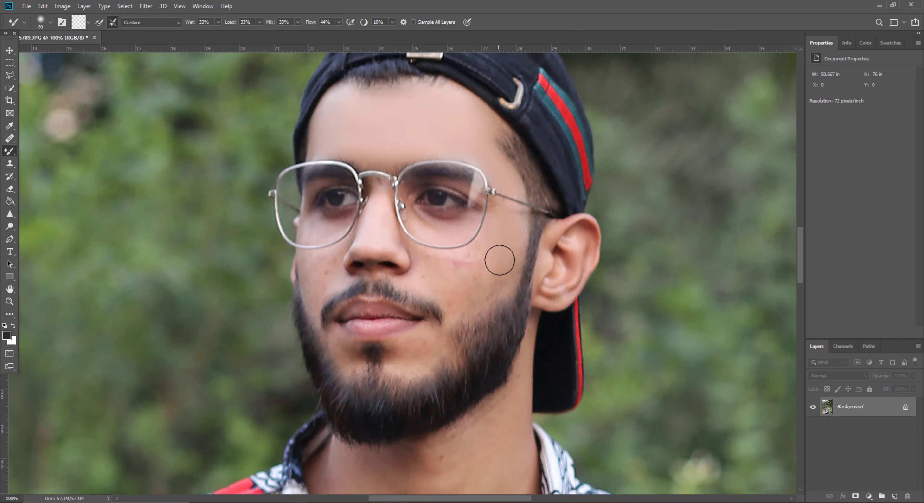
pyautogui.press('[')
pyautogui.press('[')
pyautogui.press('[')
pyautogui.press(']')
pyautogui.press(']')
pyautogui.press(']')
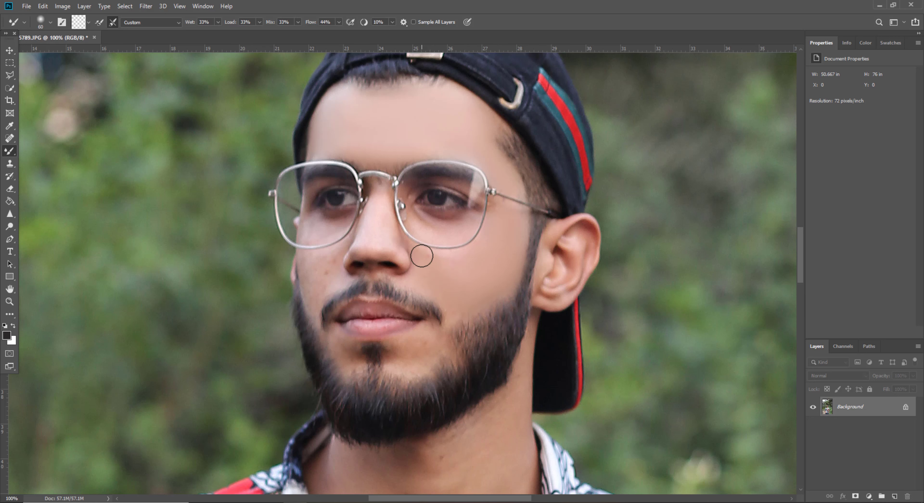
pyautogui.press('[')
pyautogui.scroll(2, 433, 253)
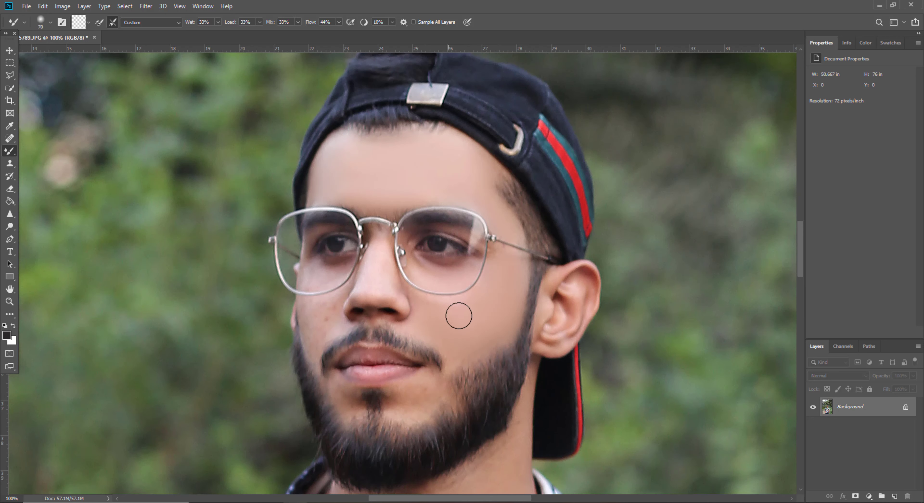
# Step: Smooth the nose and the spotted far cheek with the Mixer Brush reduced to about 50 px
pyautogui.press('[')
pyautogui.press('[')
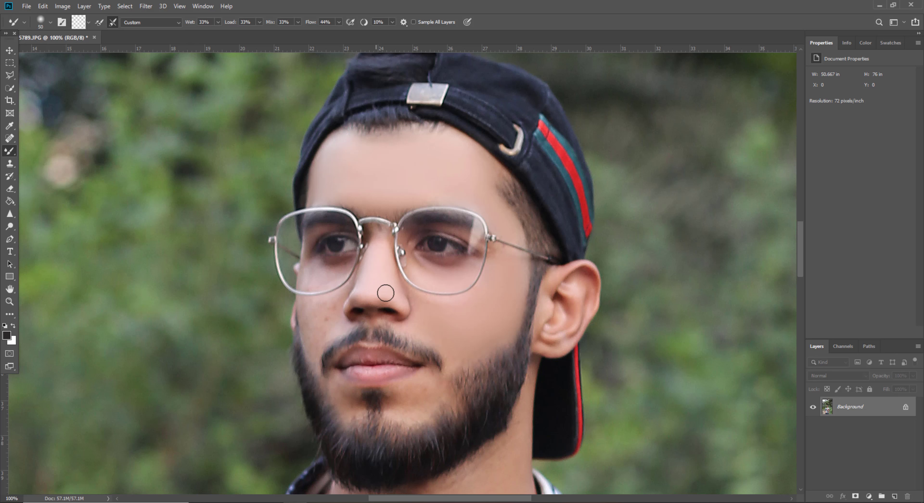
pyautogui.moveTo(324, 305)
pyautogui.mouseDown()
pyautogui.moveTo(316, 339)
pyautogui.moveTo(308, 301)
pyautogui.moveTo(315, 289)
pyautogui.moveTo(310, 301)
pyautogui.moveTo(312, 293)
pyautogui.moveTo(332, 301)
pyautogui.moveTo(322, 310)
pyautogui.moveTo(310, 286)
pyautogui.moveTo(322, 309)
pyautogui.moveTo(345, 292)
pyautogui.moveTo(325, 296)
pyautogui.mouseUp()
pyautogui.scroll(2, 315, 289)
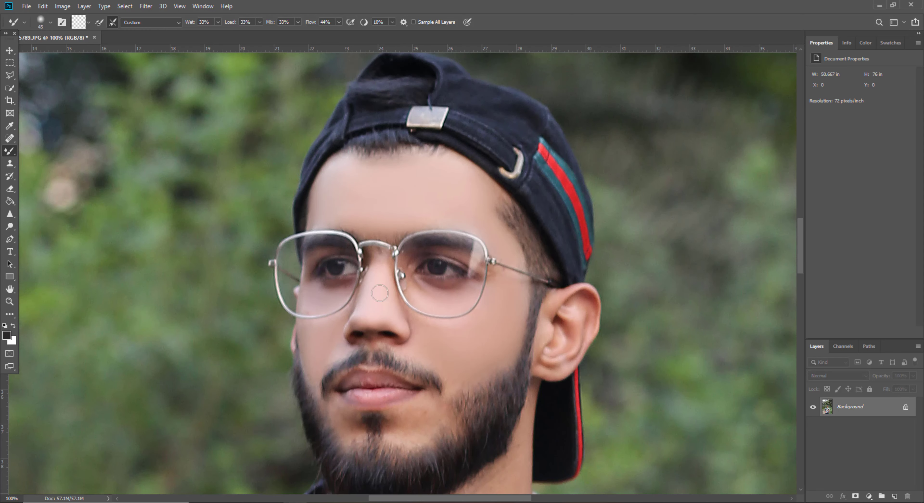
# Step: Smooth the skin around the mouth and beside the chin beard with the Mixer Brush at about 50 px
pyautogui.scroll(-5, 380, 292)
pyautogui.press(']')
pyautogui.moveTo(410, 359)
pyautogui.mouseDown()
pyautogui.moveTo(406, 378)
pyautogui.moveTo(422, 370)
pyautogui.moveTo(398, 380)
pyautogui.moveTo(414, 366)
pyautogui.mouseUp()
pyautogui.press('[')
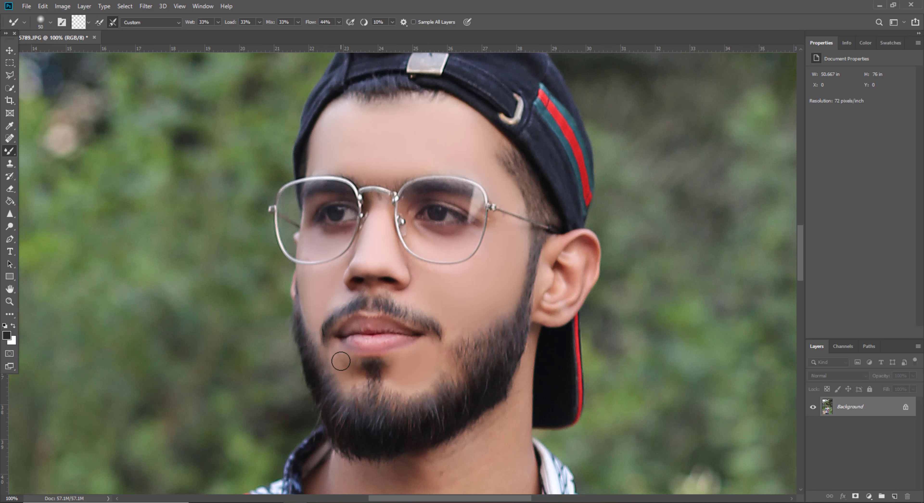
pyautogui.moveTo(340, 361)
pyautogui.mouseDown()
pyautogui.moveTo(350, 380)
pyautogui.moveTo(350, 367)
pyautogui.mouseUp()
# Step: Smooth the neck from the jawline down to the shirt collar, enlarging the Mixer Brush from 40 to 150 px
pyautogui.scroll(-10, 351, 366)
pyautogui.press('[')
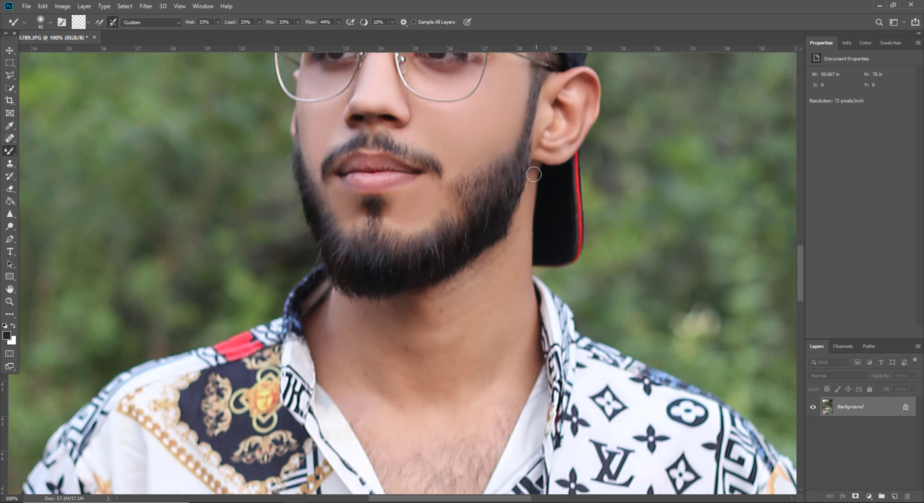
pyautogui.press(']')
pyautogui.press(']')
pyautogui.press(']')
pyautogui.scroll(-3, 514, 264)
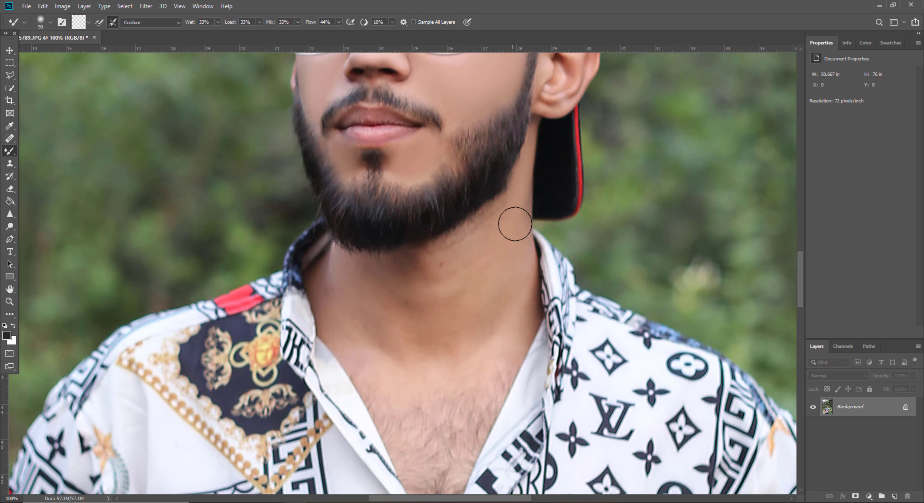
pyautogui.press(']')
pyautogui.press(']')
pyautogui.press(']')
pyautogui.press(']')
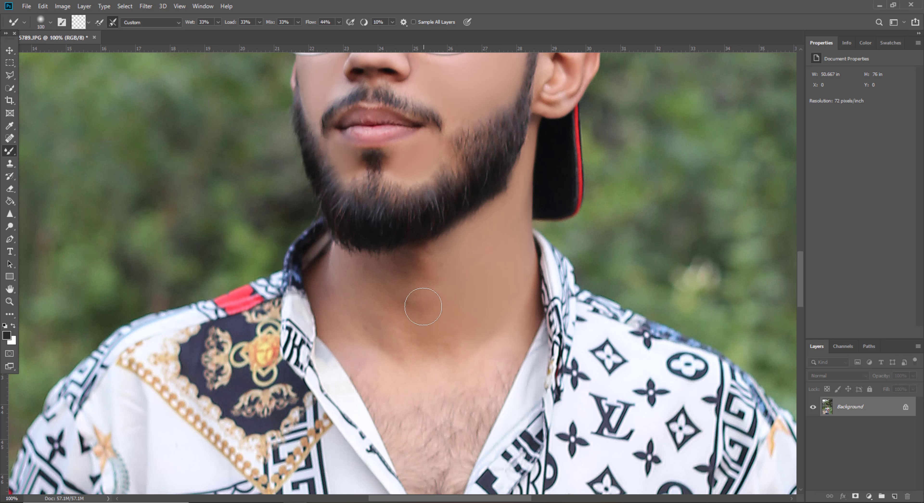
pyautogui.press(']')
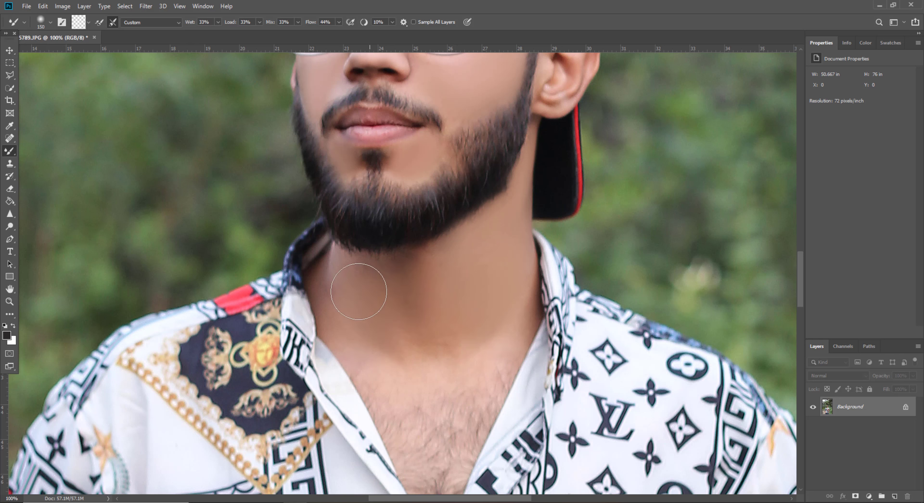
pyautogui.moveTo(373, 336); pyautogui.dragTo(451, 355)
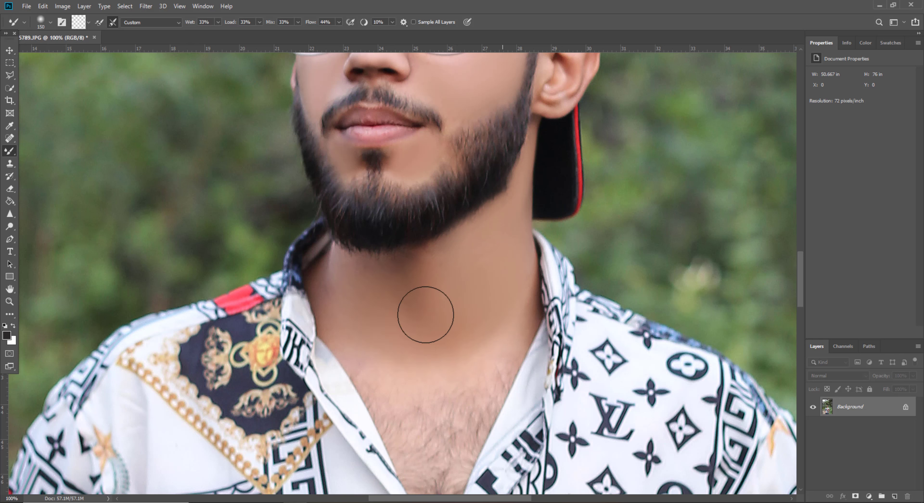
pyautogui.press('[')
pyautogui.press('[')
# Step: Start a Levels adjustment on the Background layer and lower the white output level to 246
pyautogui.click(9, 301)
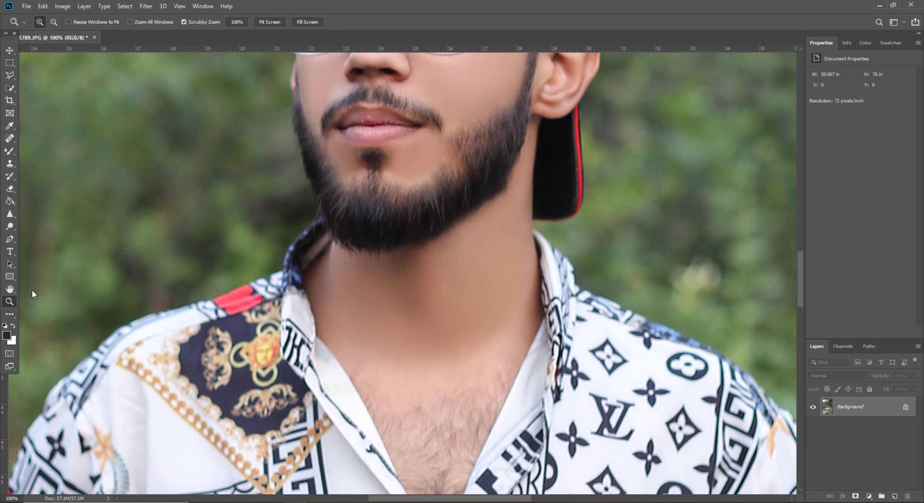
pyautogui.hotkey('ctrl', '0')
pyautogui.click(396, 242)
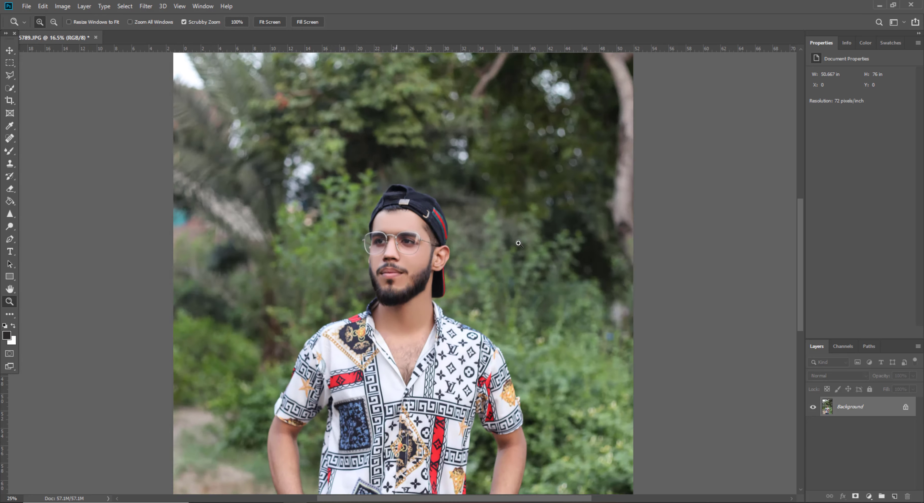
pyautogui.click(403, 242)
pyautogui.click(62, 6)
pyautogui.moveTo(90, 32)
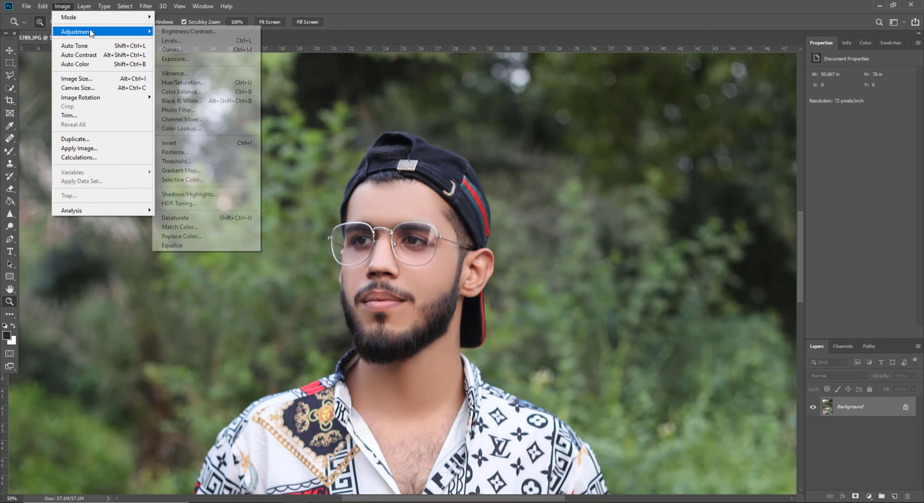
pyautogui.click(187, 42)
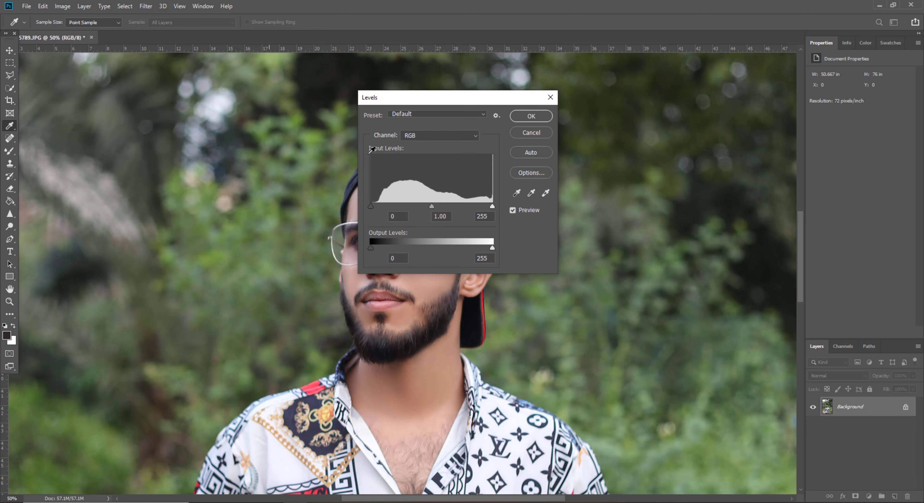
pyautogui.moveTo(448, 104); pyautogui.dragTo(725, 170)
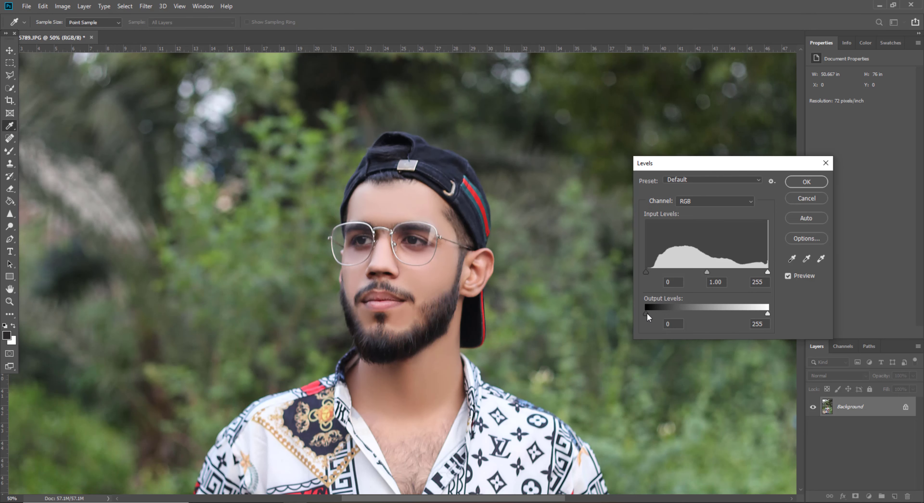
pyautogui.moveTo(647, 312); pyautogui.dragTo(644, 313)
pyautogui.moveTo(763, 312); pyautogui.dragTo(762, 313)
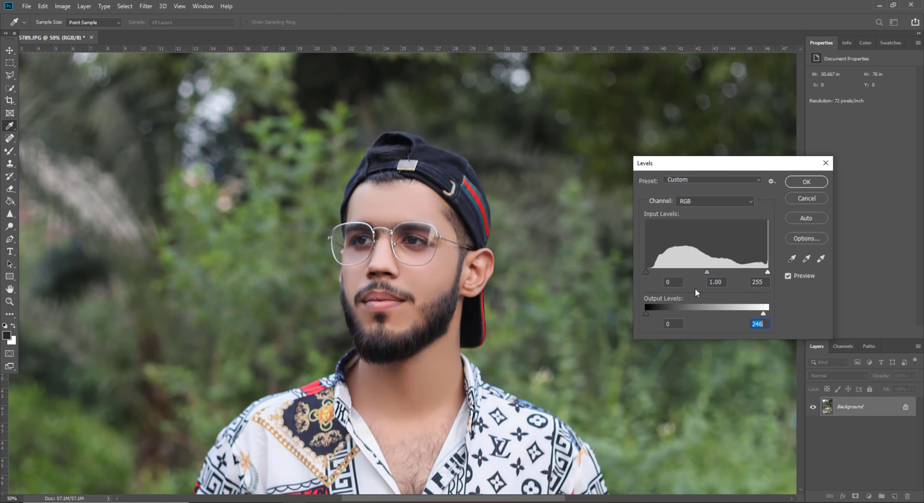
# Step: Set the Levels input black point to 6 and white point to 249, and apply the adjustment
pyautogui.moveTo(646, 271); pyautogui.dragTo(649, 271)
pyautogui.click(650, 271)
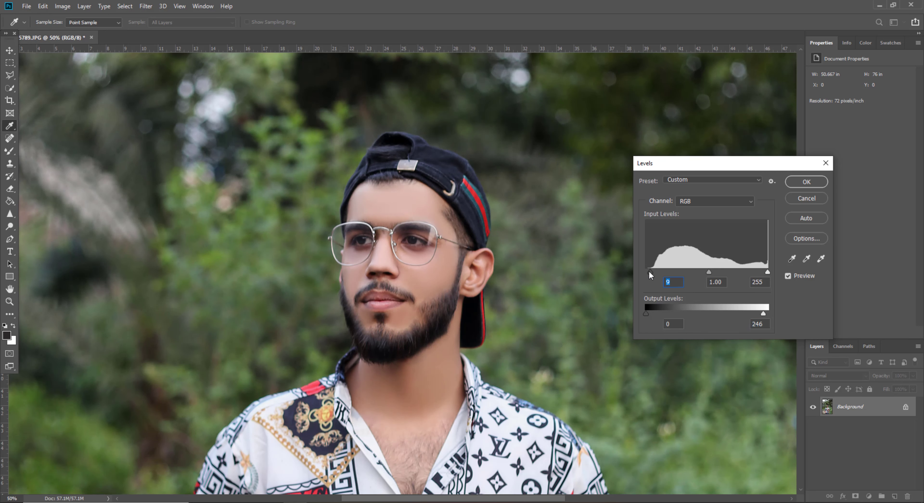
pyautogui.moveTo(767, 272); pyautogui.dragTo(764, 271)
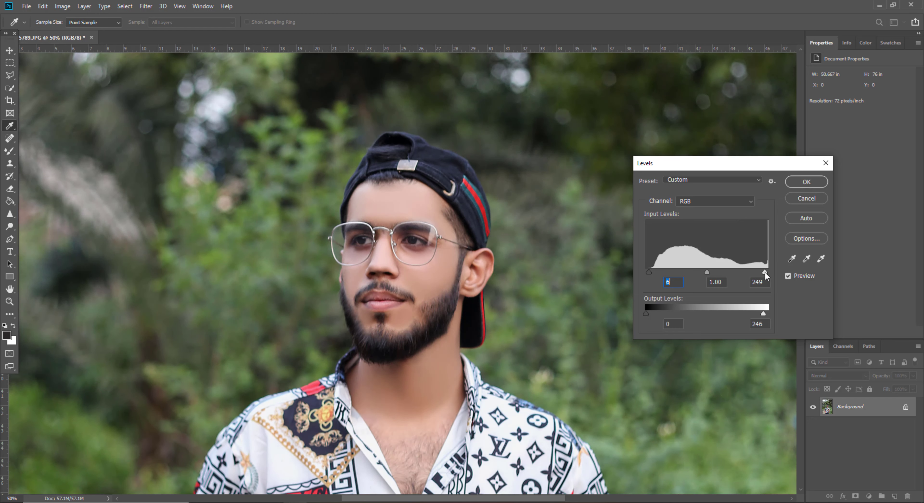
pyautogui.press('z')
pyautogui.click(807, 182)
# Step: Review the whole photo and open the Camera Raw Filter on the Background layer
pyautogui.rightClick(523, 259)
pyautogui.click(538, 262)
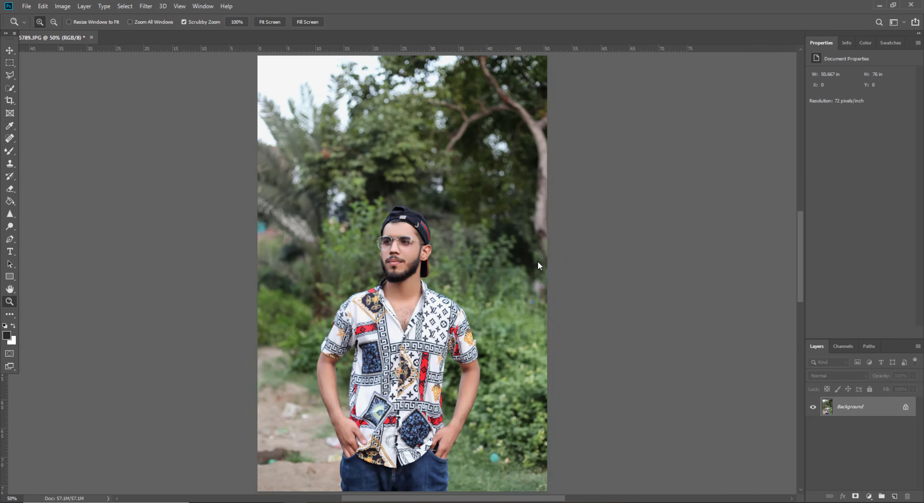
pyautogui.moveTo(416, 268); pyautogui.dragTo(432, 265)
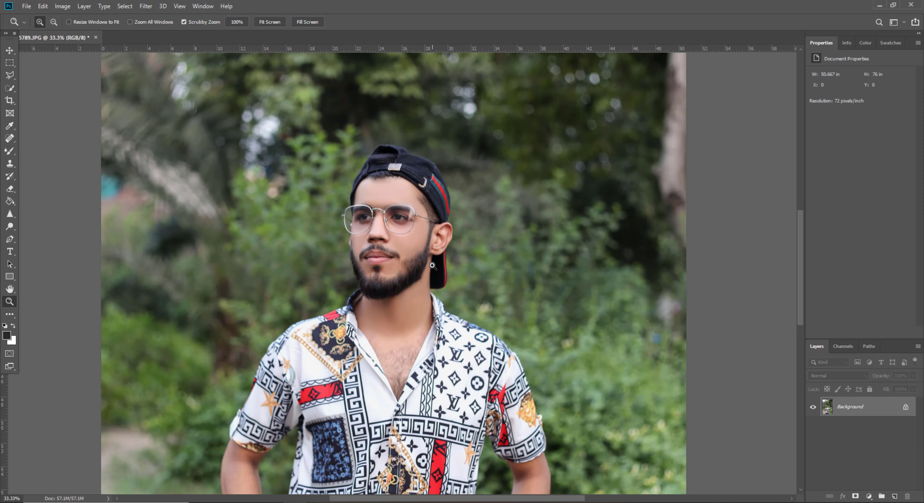
pyautogui.click(145, 6)
pyautogui.click(172, 65)
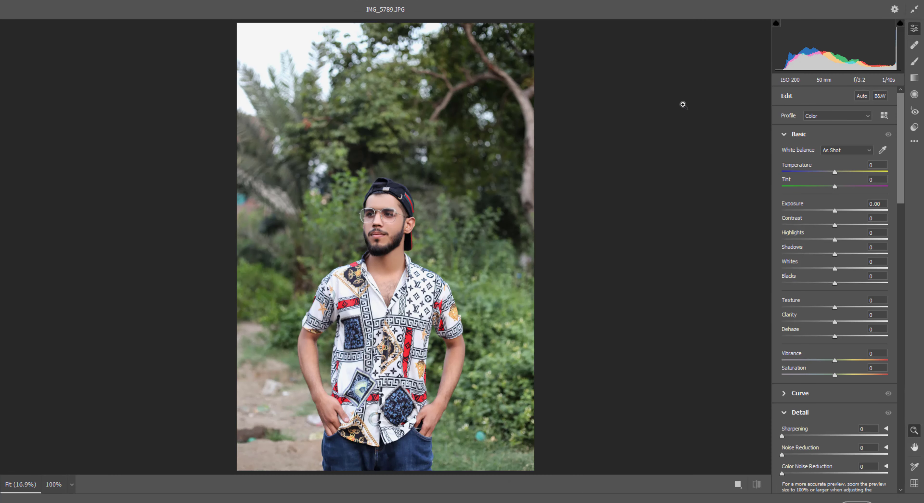
# Step: Import the Photoshop Presets 2022 #saadbbcstudio package from the Desktop into the Camera Raw presets
pyautogui.click(914, 143)
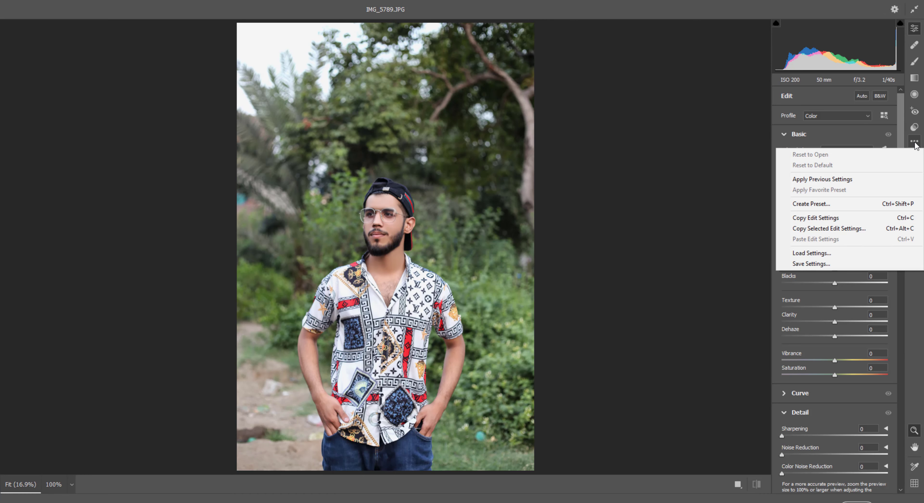
pyautogui.click(914, 127)
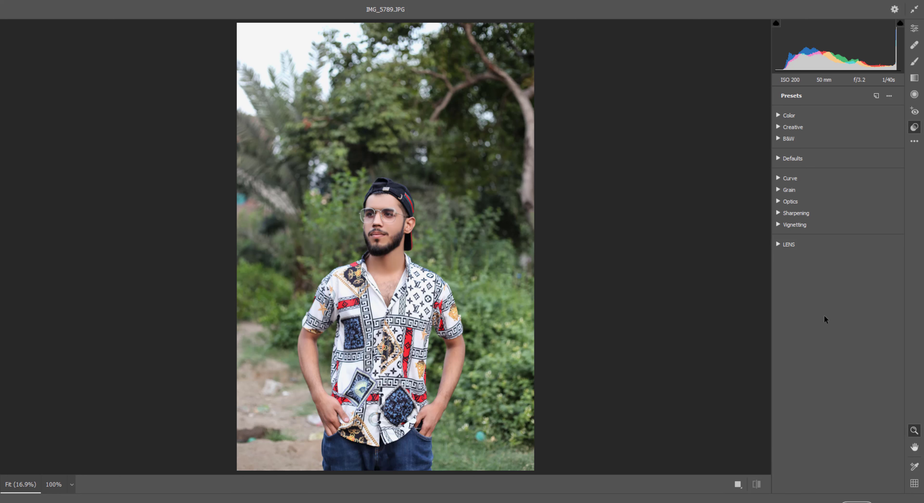
pyautogui.rightClick(802, 309)
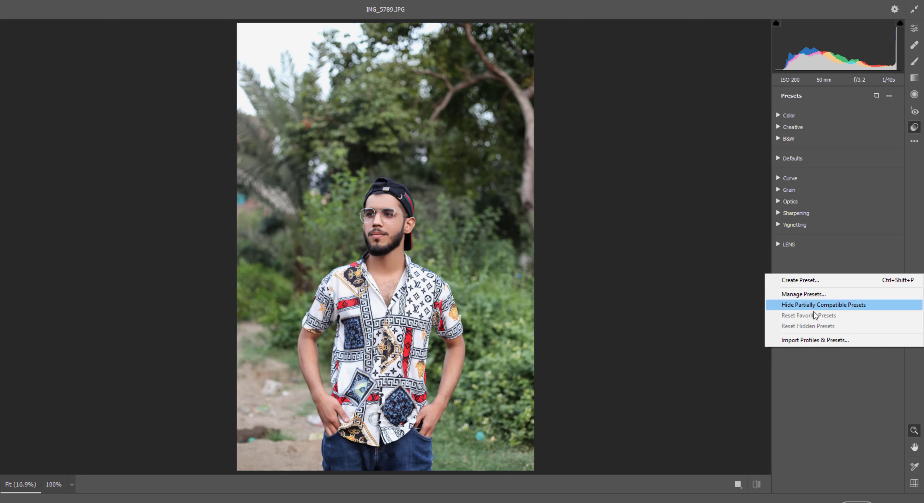
pyautogui.click(831, 340)
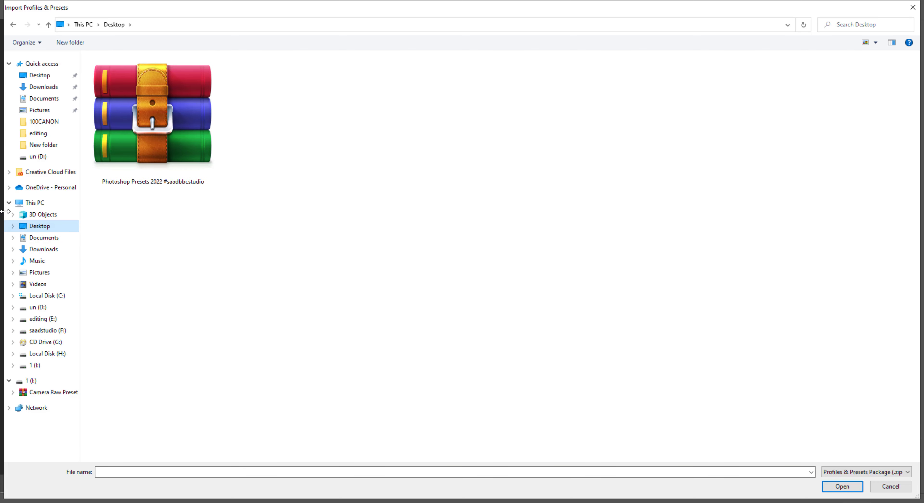
pyautogui.click(181, 151)
pyautogui.doubleClick(167, 125)
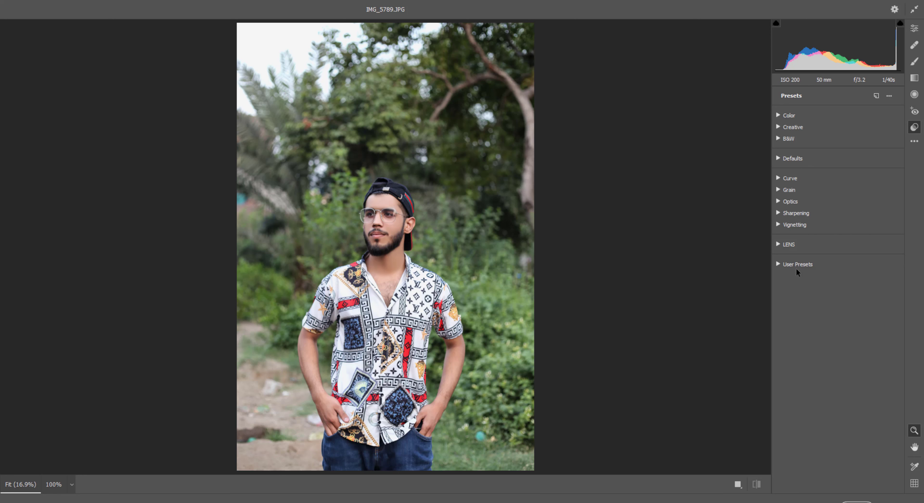
# Step: Expand the User Presets group and preview #SAADBBCSTUDIO (1) through (6) on the photo
pyautogui.click(779, 264)
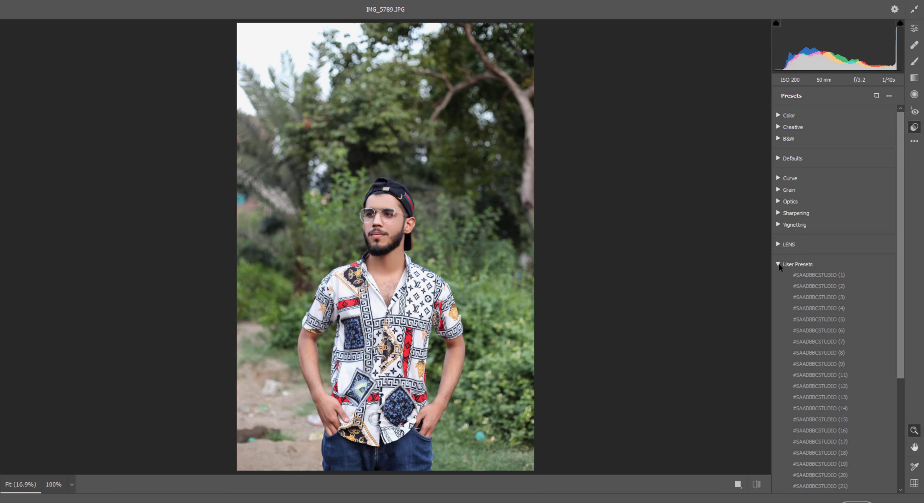
pyautogui.click(814, 275)
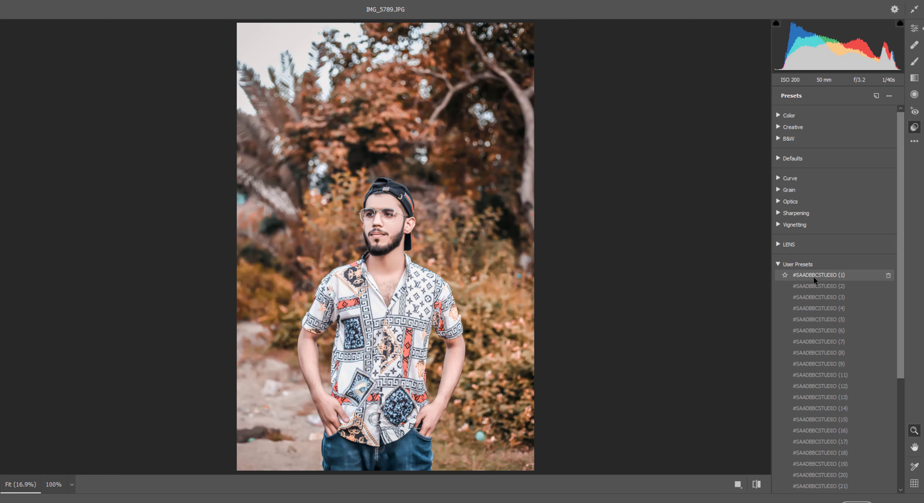
pyautogui.click(814, 284)
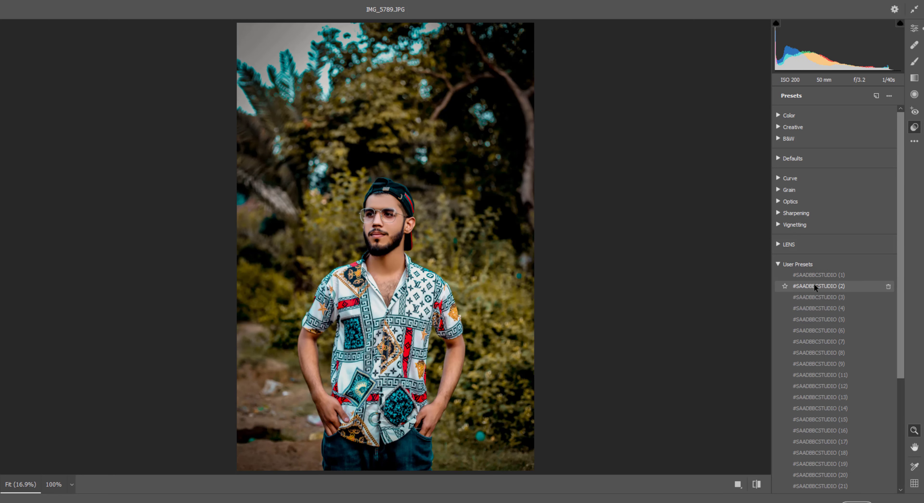
pyautogui.click(811, 297)
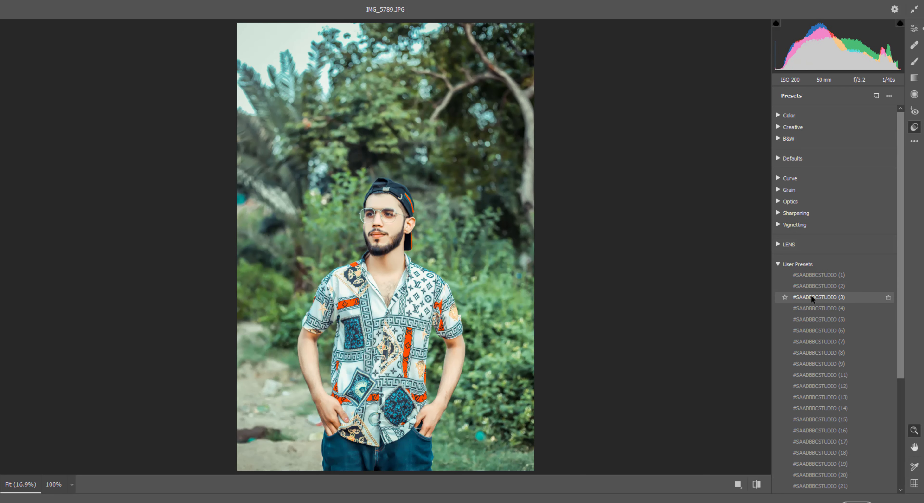
pyautogui.click(811, 308)
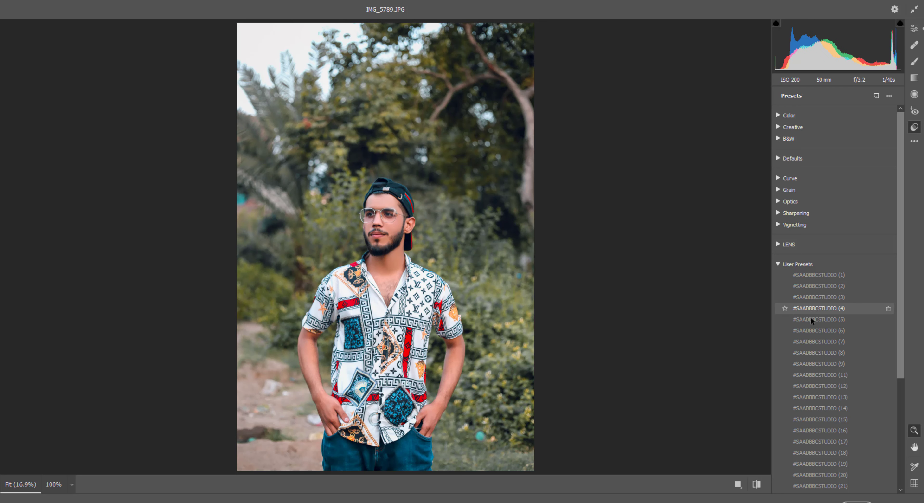
pyautogui.click(810, 319)
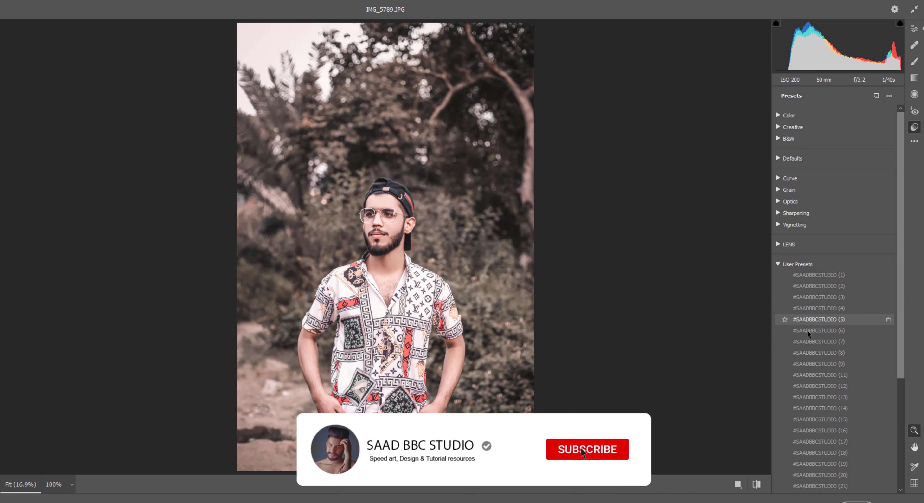
pyautogui.click(807, 331)
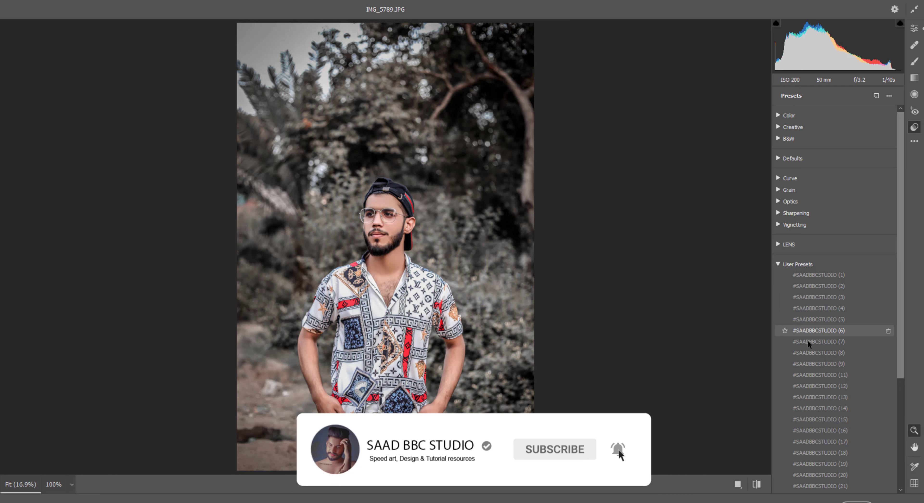
# Step: Preview the rest of the imported user presets on the photo, down to Brown Look Effect, and return to the first ones
pyautogui.scroll(-1, 807, 342)
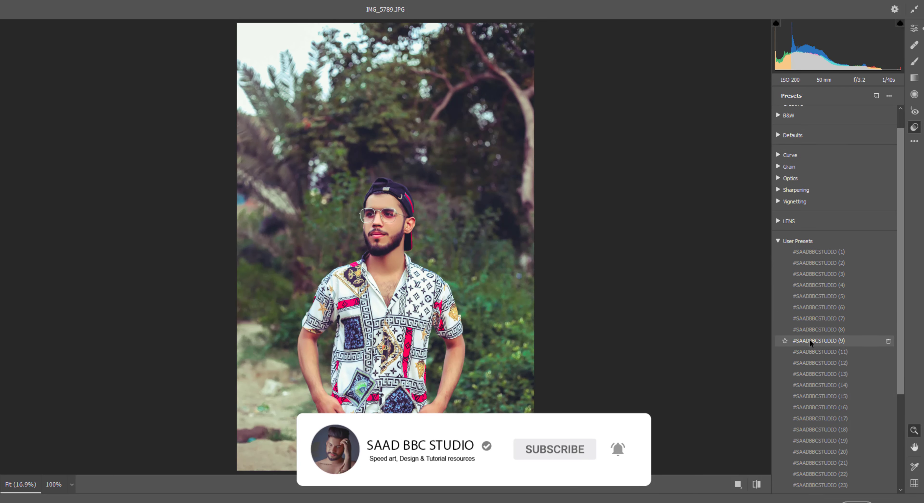
pyautogui.click(809, 338)
pyautogui.scroll(-1, 813, 328)
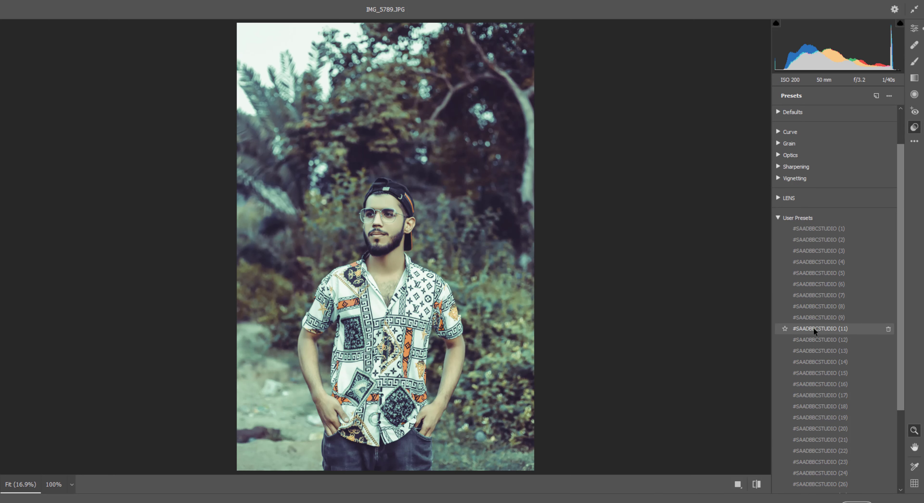
pyautogui.click(813, 328)
pyautogui.click(814, 341)
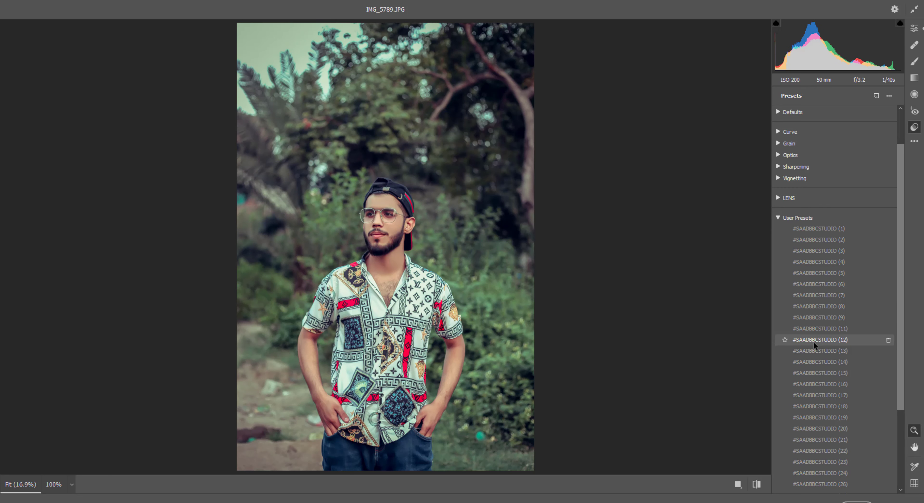
pyautogui.scroll(-1, 813, 342)
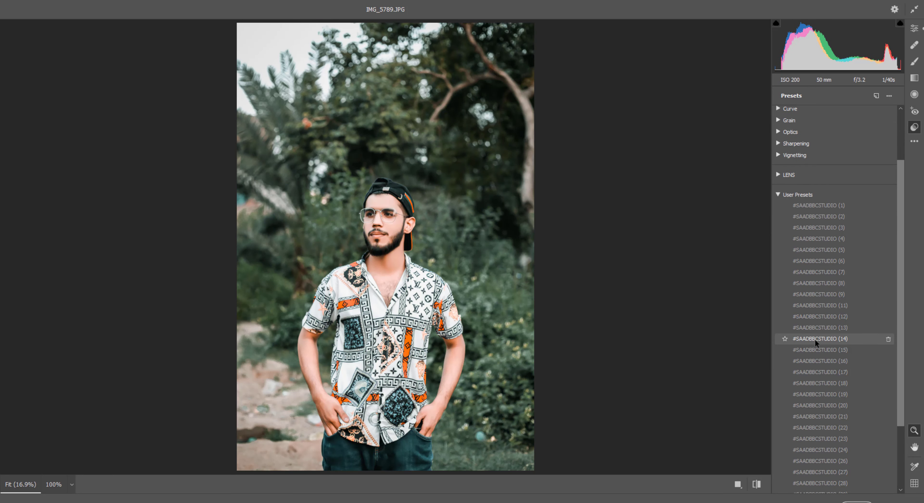
pyautogui.click(815, 350)
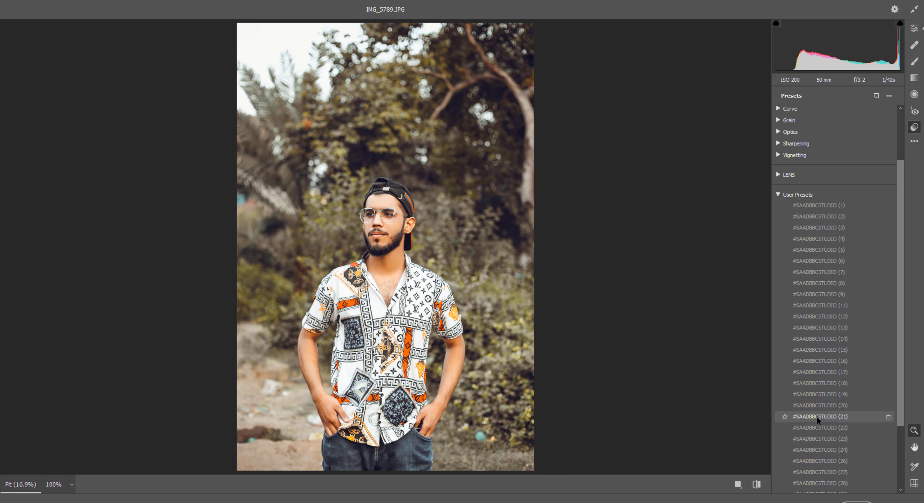
pyautogui.scroll(-2, 819, 417)
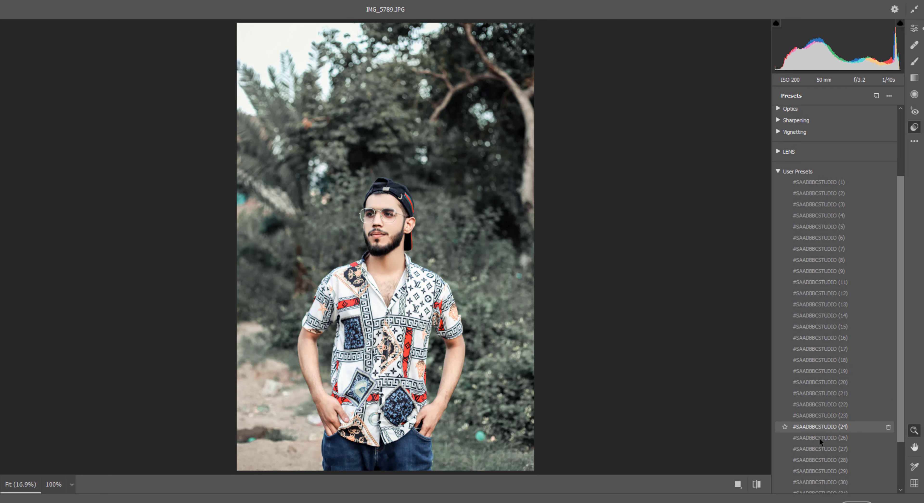
pyautogui.scroll(-2, 816, 442)
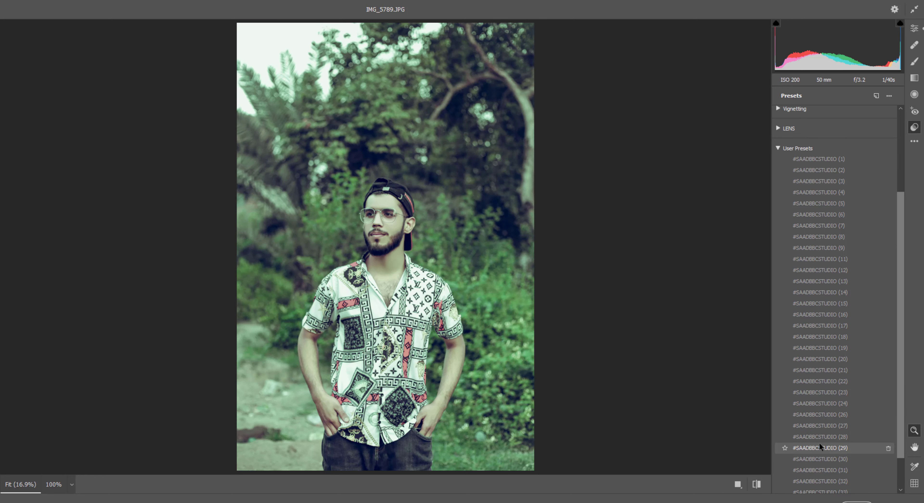
pyautogui.scroll(-2, 819, 443)
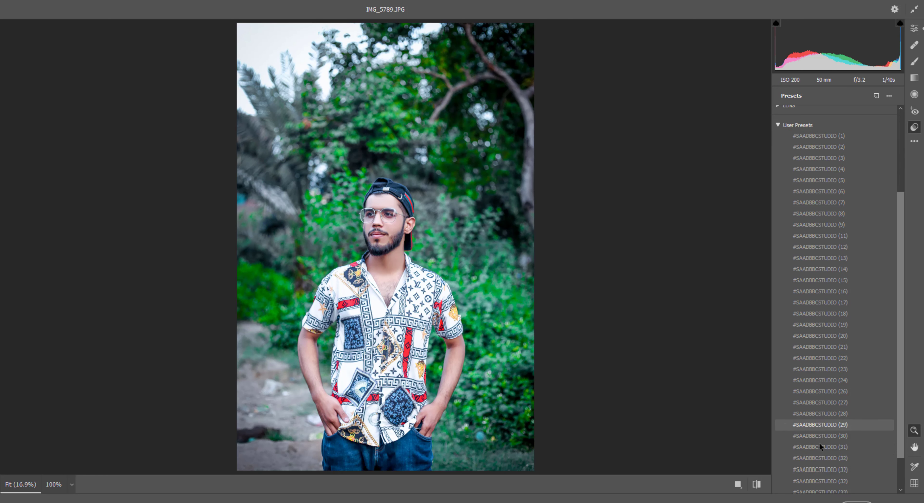
pyautogui.scroll(-2, 819, 447)
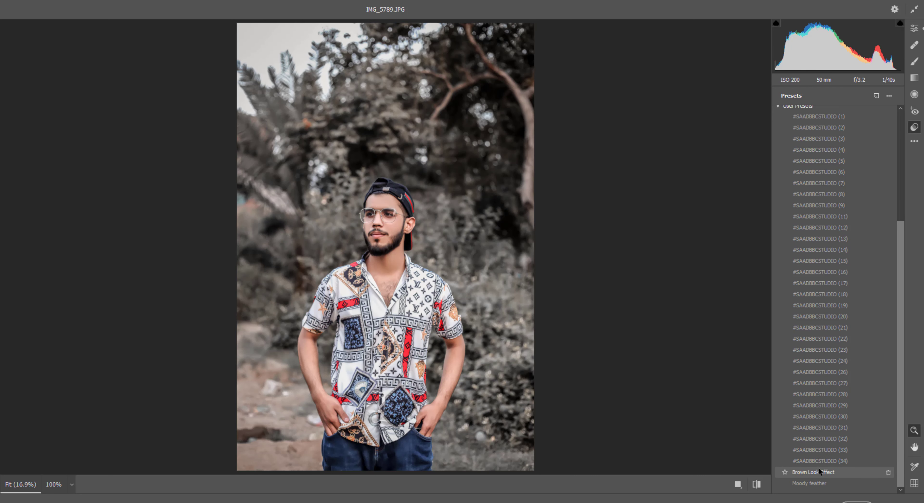
pyautogui.scroll(10, 809, 295)
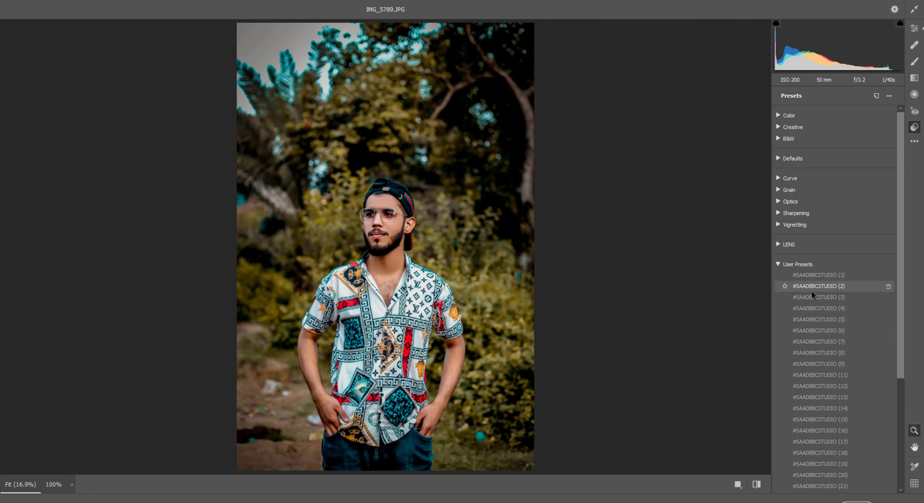
# Step: Apply the preset #SAADBBCSTUDIO (3) and check its effect on the face at 100% before fitting the photo in view
pyautogui.click(810, 297)
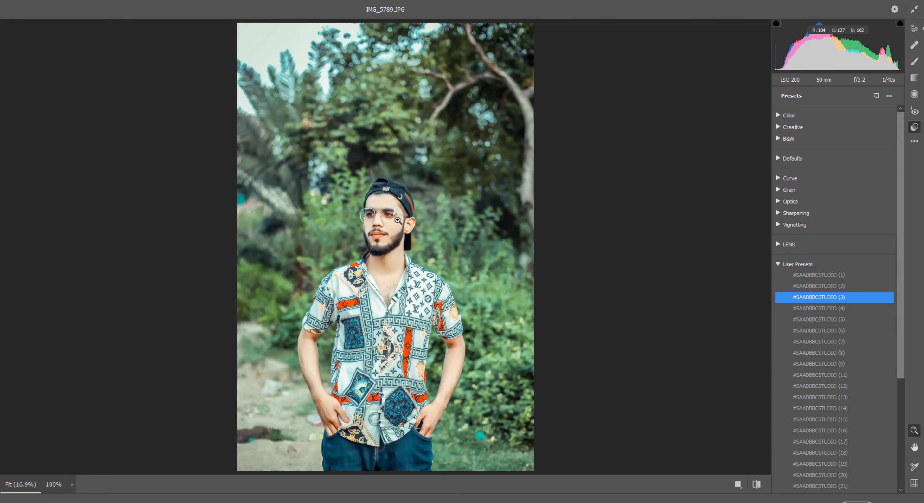
pyautogui.click(394, 227)
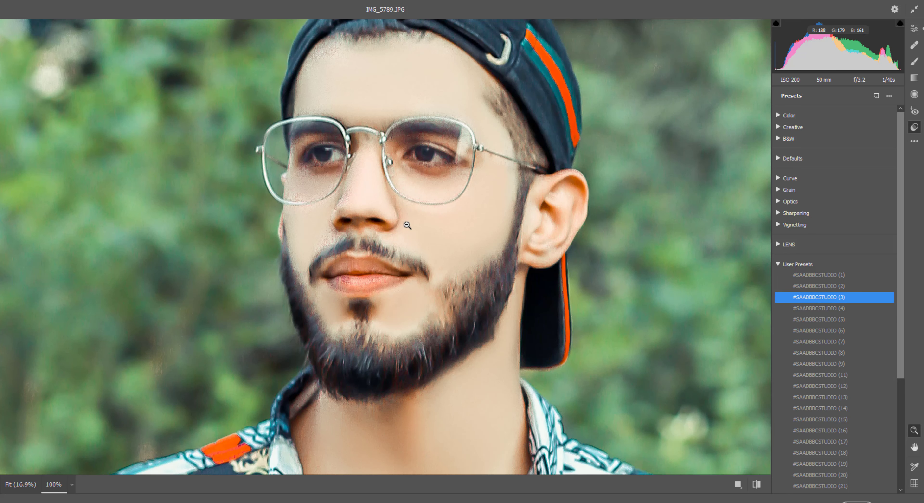
pyautogui.rightClick(471, 114)
pyautogui.click(502, 120)
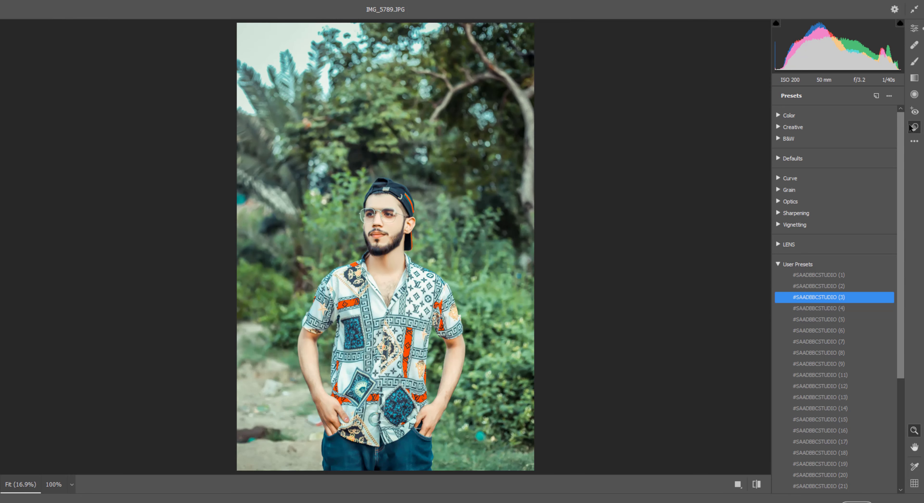
# Step: Set Exposure to -0.15 and Contrast to +15 in the Basic adjustments, keeping Whites at 0
pyautogui.click(914, 28)
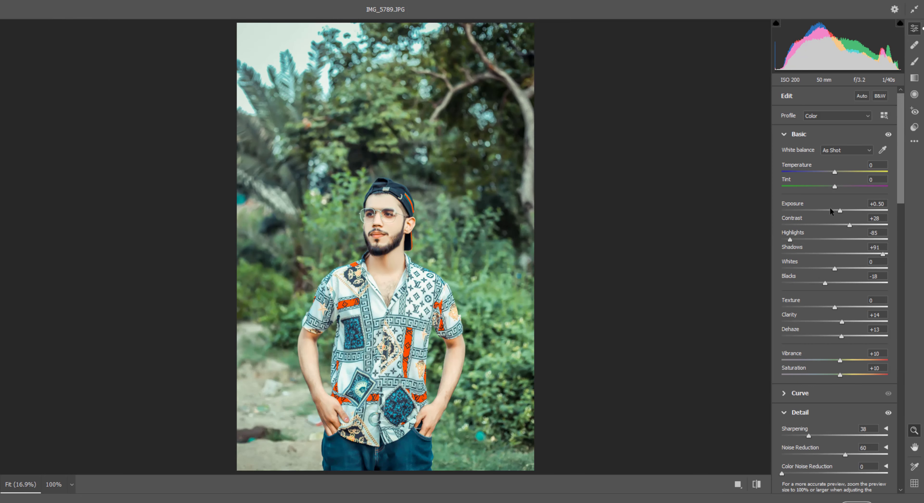
pyautogui.moveTo(839, 211); pyautogui.dragTo(834, 210)
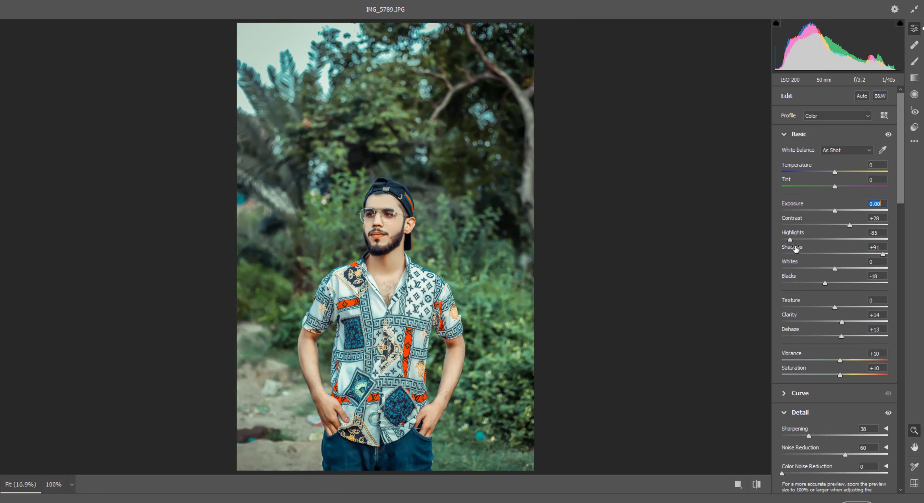
pyautogui.moveTo(829, 266); pyautogui.dragTo(825, 266)
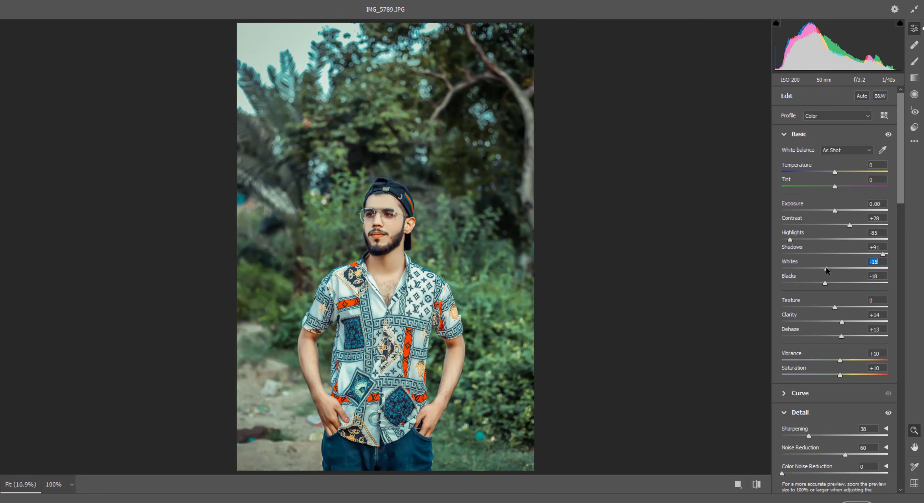
pyautogui.doubleClick(826, 268)
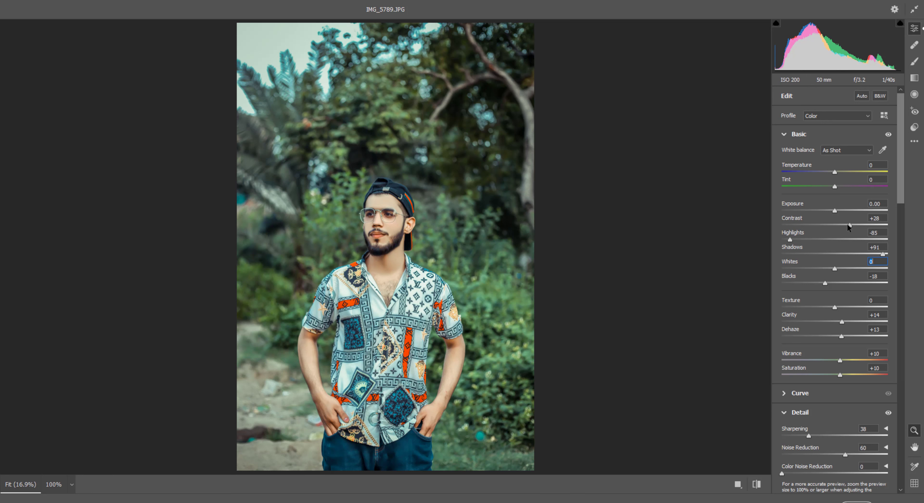
pyautogui.moveTo(841, 226); pyautogui.dragTo(838, 227)
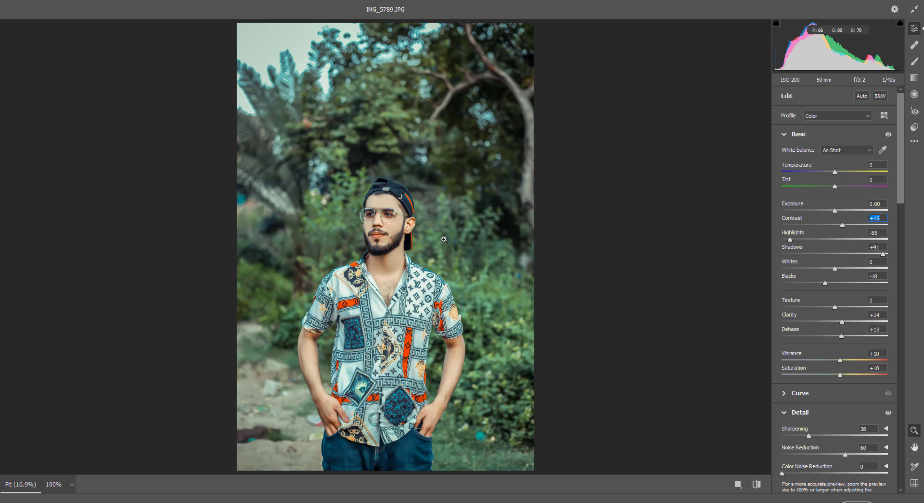
pyautogui.moveTo(834, 209); pyautogui.dragTo(832, 210)
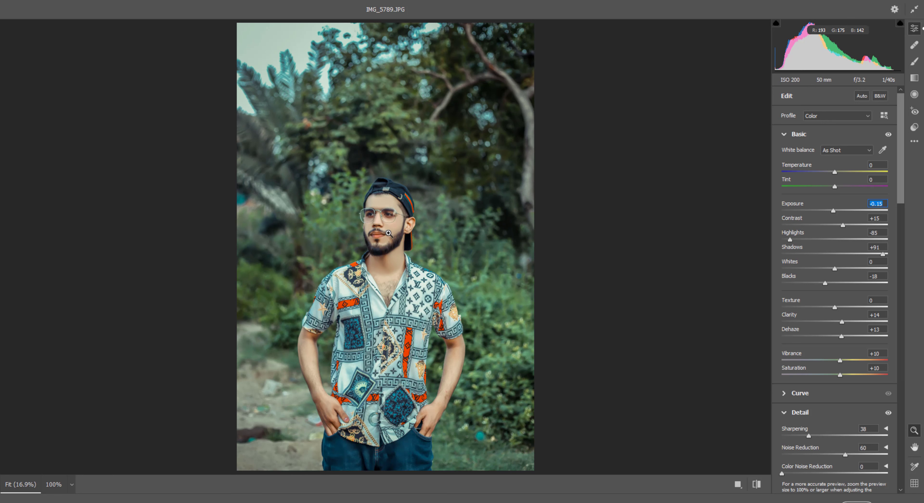
# Step: Compare the graded portrait with its original at 33% zoom and apply the Camera Raw edits
pyautogui.click(71, 484)
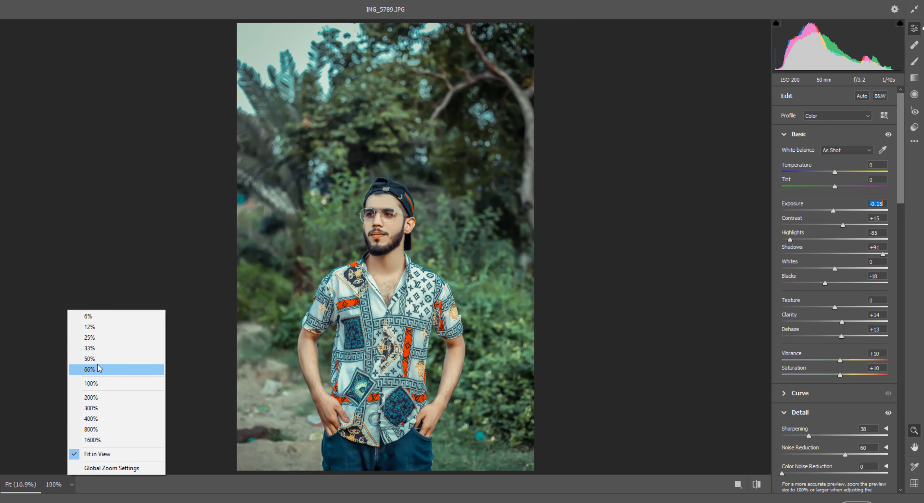
pyautogui.click(91, 348)
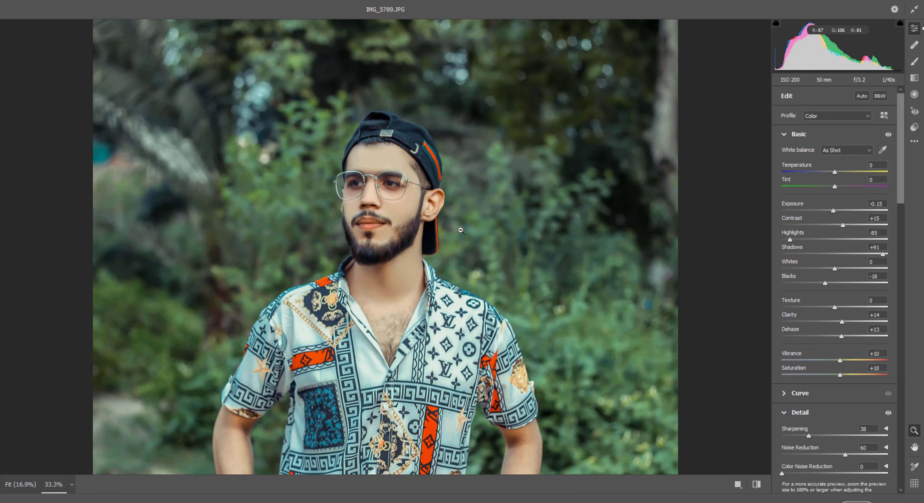
pyautogui.press('\\')
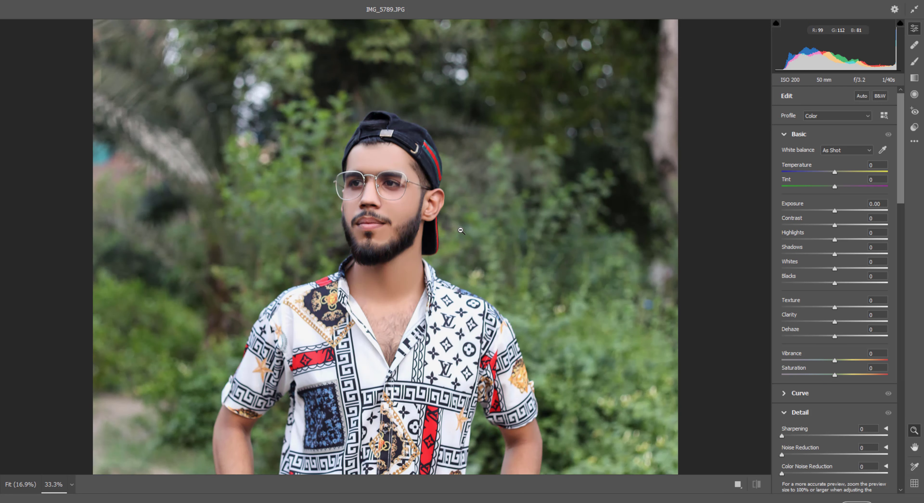
pyautogui.press('\\')
pyautogui.press('\\')
pyautogui.press('\\')
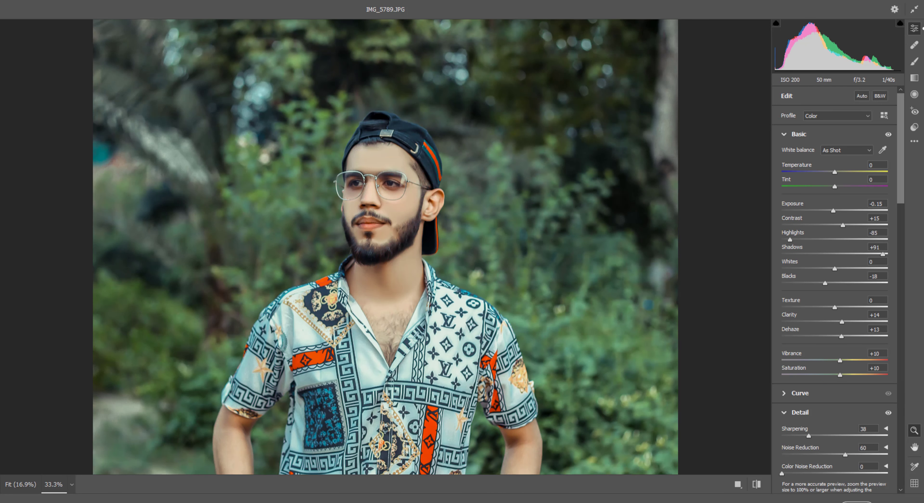
pyautogui.press('Return')
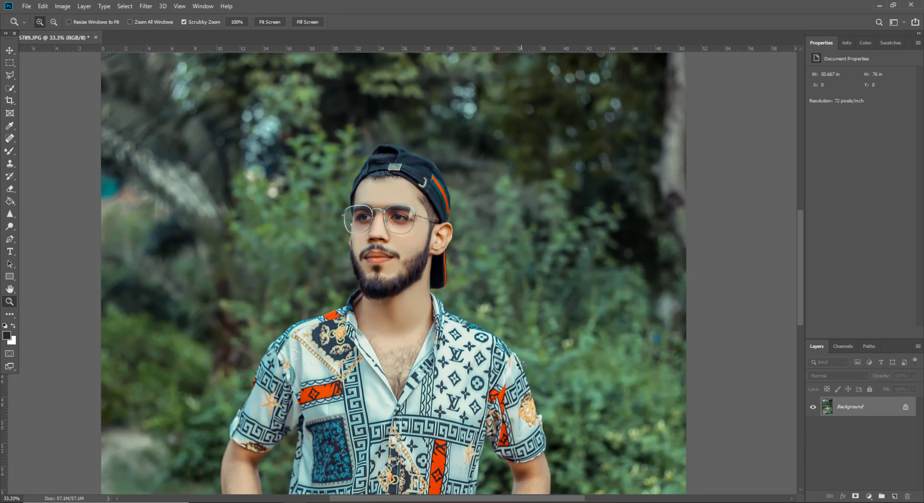
# Step: Open the photo IMG_5792 from the Desktop and load it into the Camera Raw Filter
pyautogui.click(26, 6)
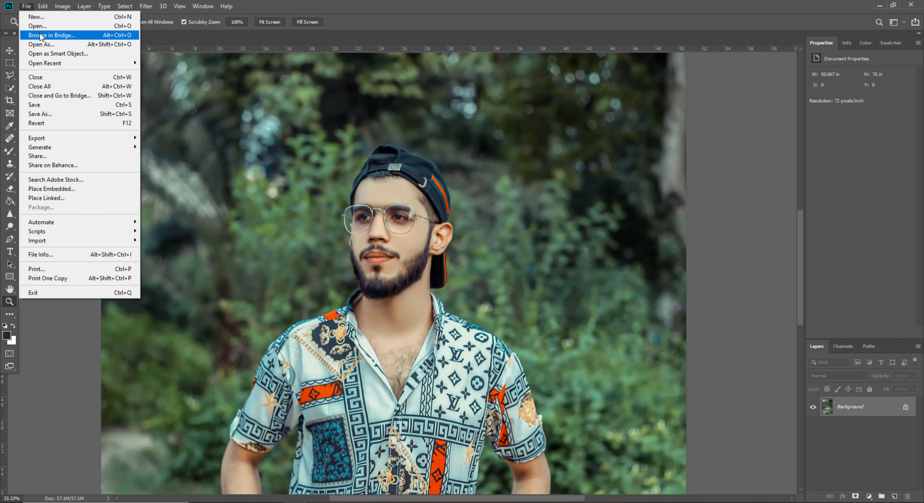
pyautogui.click(42, 29)
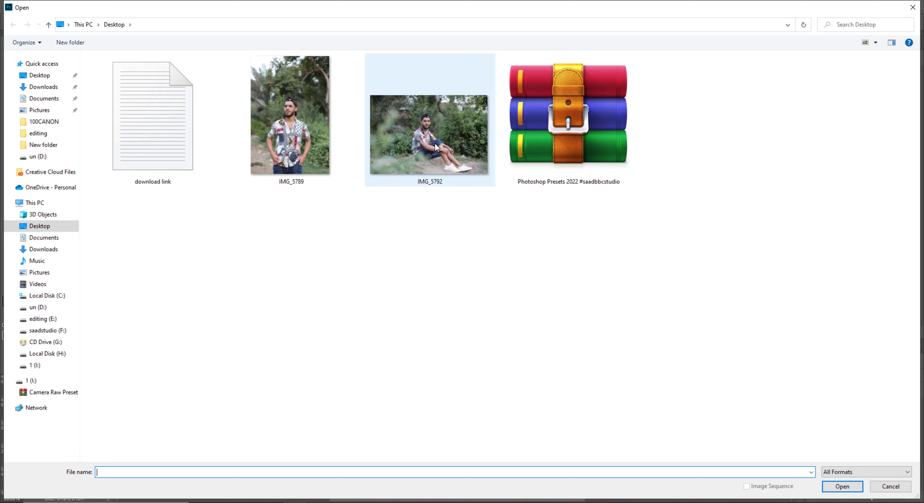
pyautogui.doubleClick(435, 142)
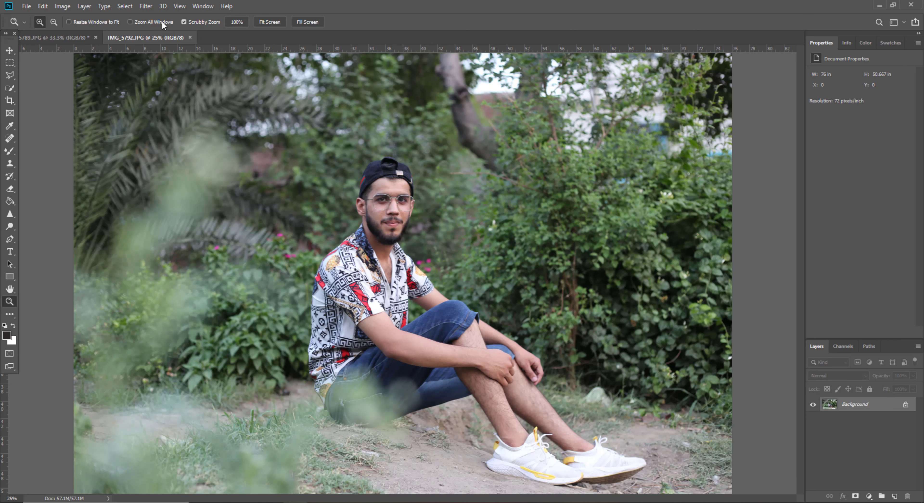
pyautogui.click(145, 7)
pyautogui.click(173, 63)
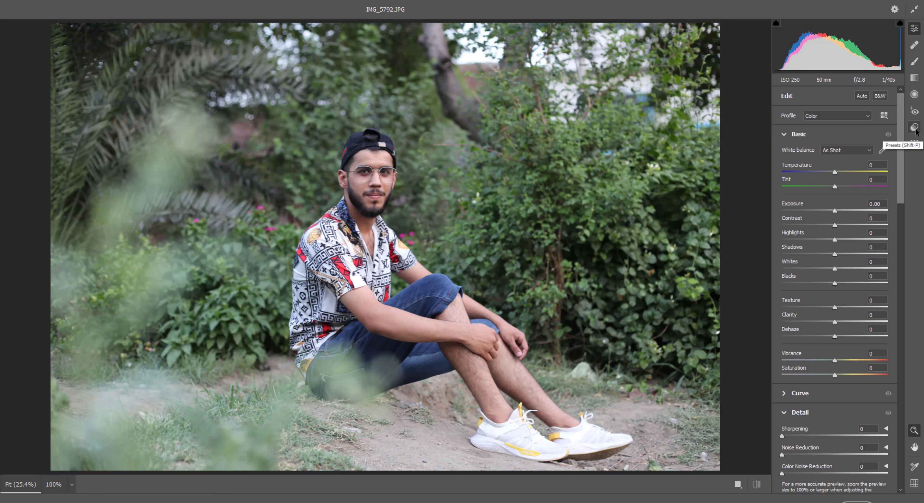
# Step: Show the presets and preview #SAADBBCSTUDIO (1) through (9) on the seated portrait
pyautogui.click(915, 130)
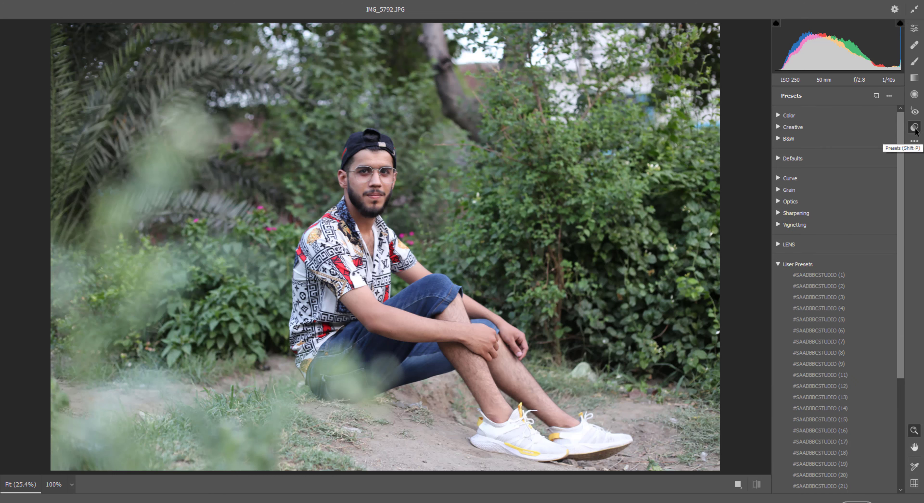
pyautogui.click(817, 275)
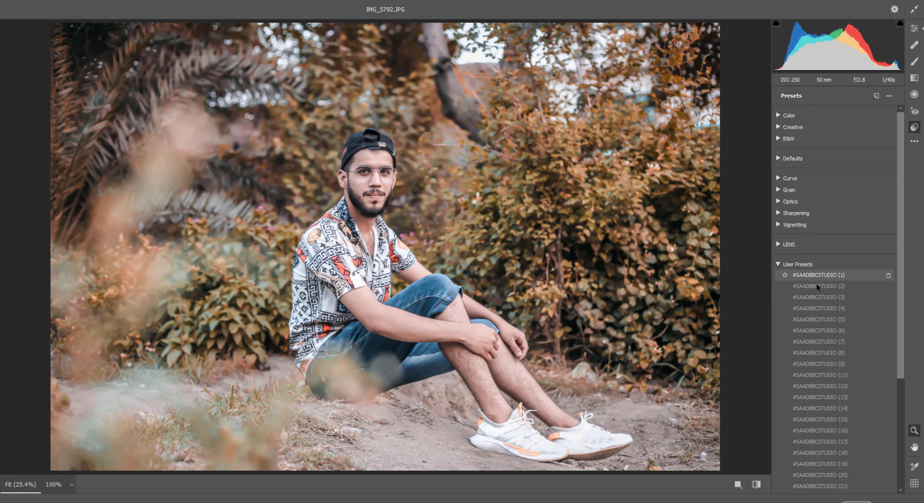
pyautogui.click(816, 284)
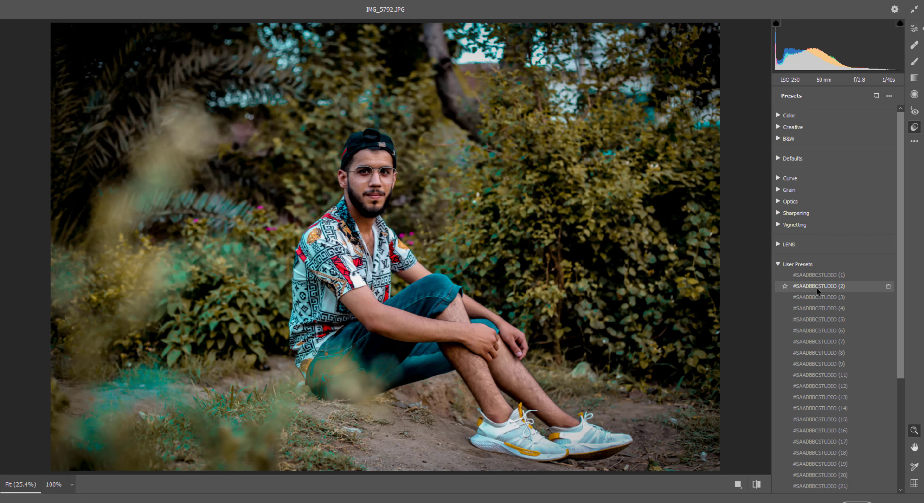
pyautogui.click(816, 297)
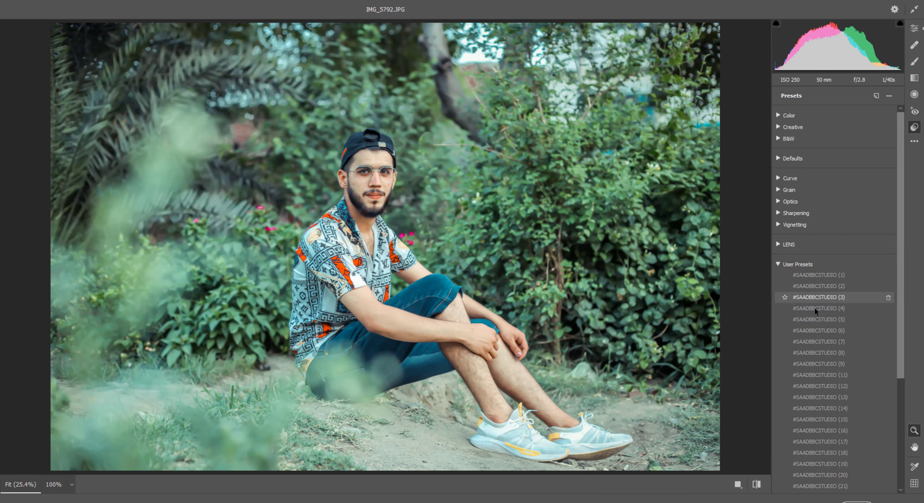
pyautogui.click(814, 307)
pyautogui.click(814, 329)
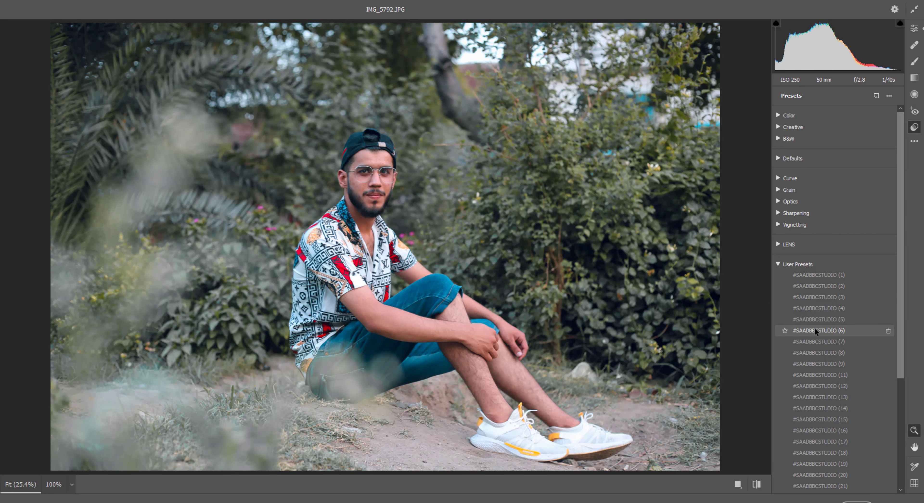
pyautogui.click(813, 345)
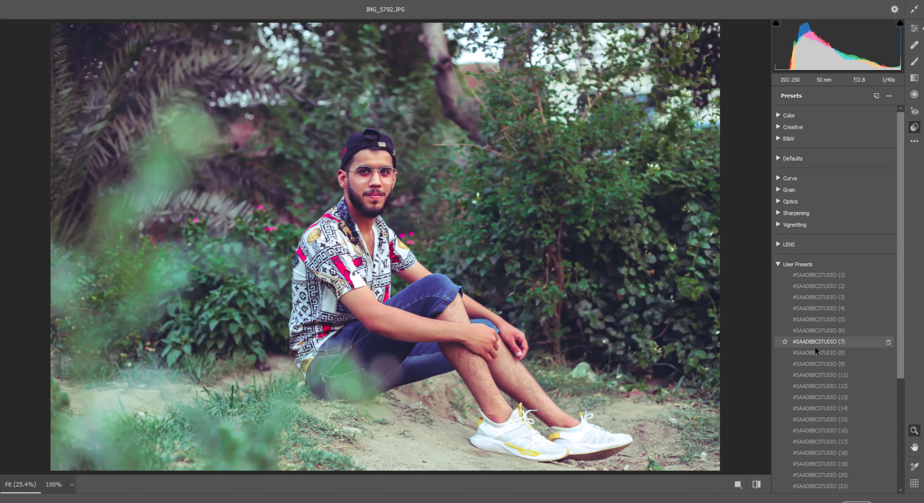
pyautogui.click(814, 353)
pyautogui.click(815, 363)
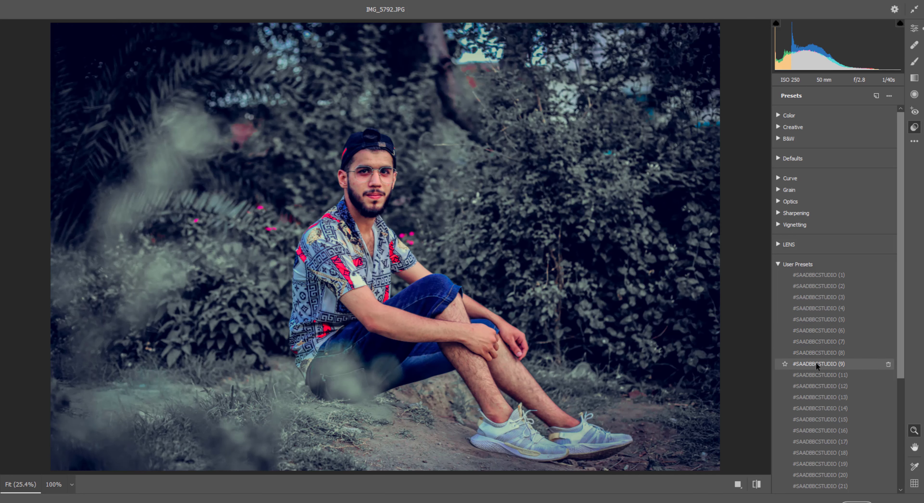
# Step: Preview the further user presets from #SAADBBCSTUDIO (11) onward and apply #SAADBBCSTUDIO (32) to the photo
pyautogui.click(810, 377)
pyautogui.scroll(-1, 809, 378)
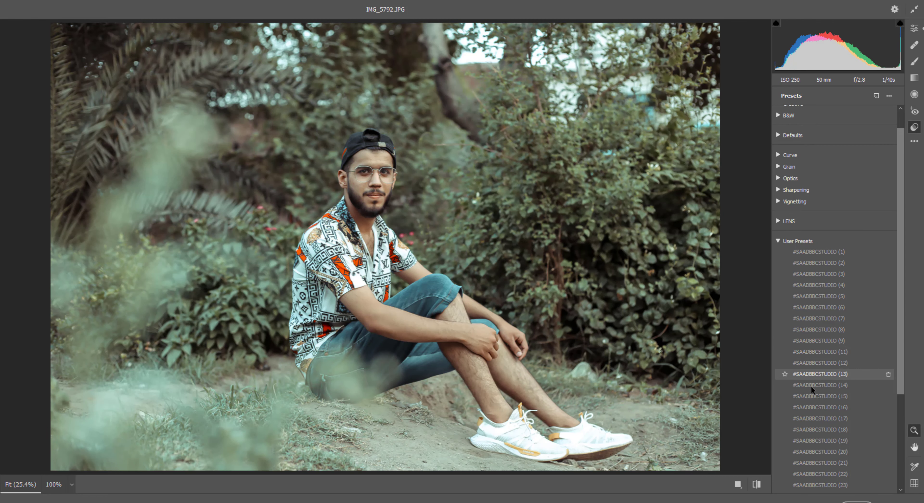
pyautogui.click(811, 387)
pyautogui.scroll(-1, 811, 386)
pyautogui.click(811, 386)
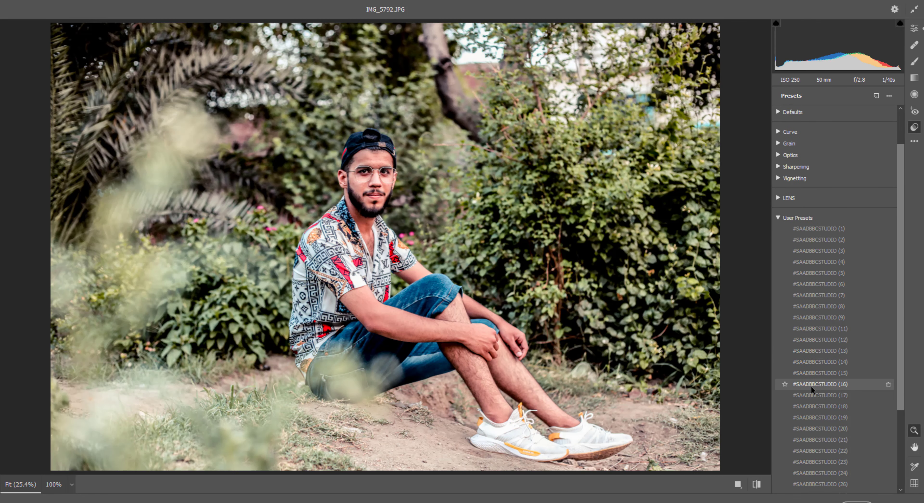
pyautogui.scroll(-1, 811, 386)
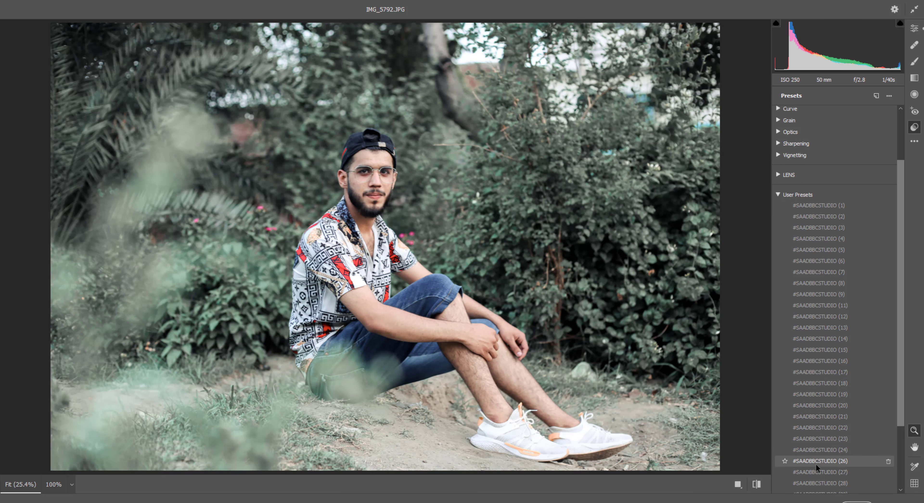
pyautogui.scroll(-3, 817, 466)
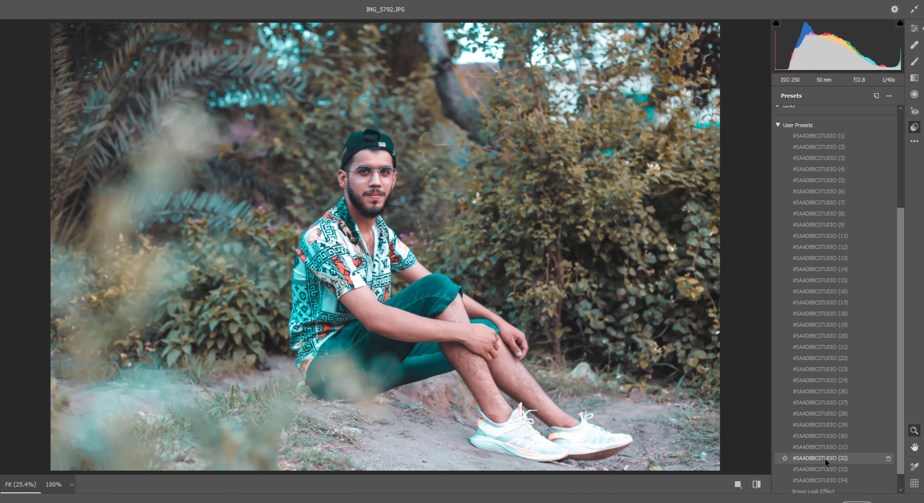
pyautogui.click(825, 458)
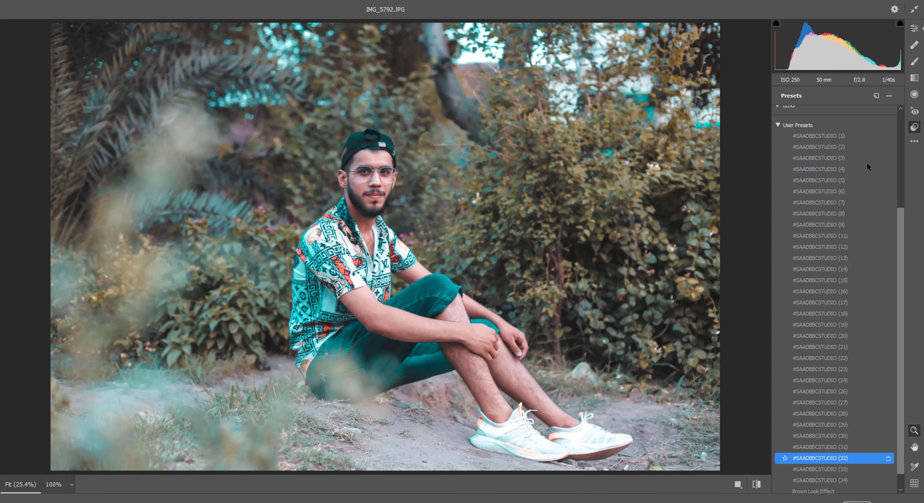
# Step: Set Clarity to +22 in the Basic adjustments and fine-tune the Exposure slightly
pyautogui.click(913, 31)
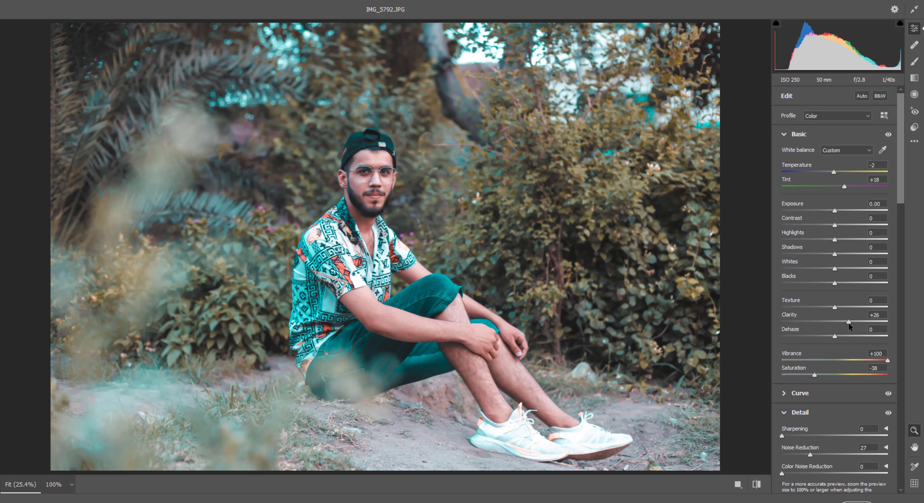
pyautogui.moveTo(848, 323); pyautogui.dragTo(844, 322)
pyautogui.moveTo(835, 210); pyautogui.dragTo(834, 211)
# Step: Set the Oranges saturation to +53 in the Color Mixer, keeping Reds at +100
pyautogui.scroll(-6, 830, 359)
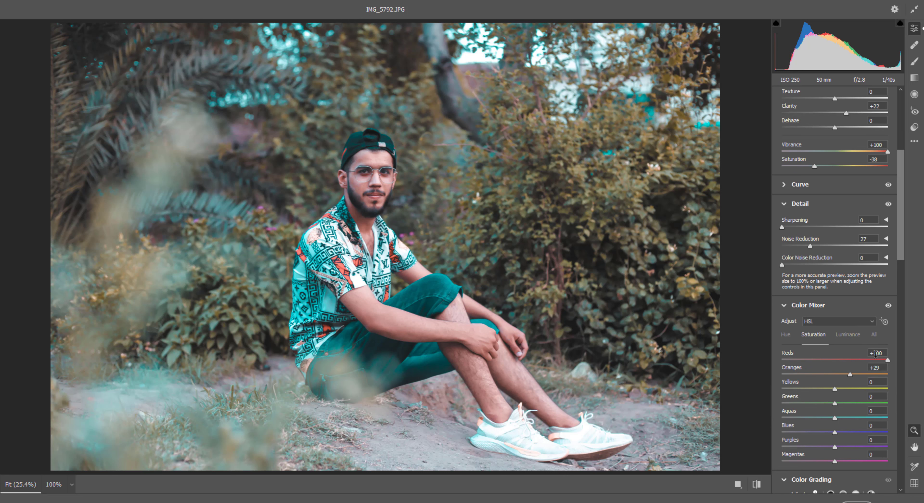
pyautogui.click(875, 354)
pyautogui.write('68')
pyautogui.press('Return')
pyautogui.scroll(3, 794, 354)
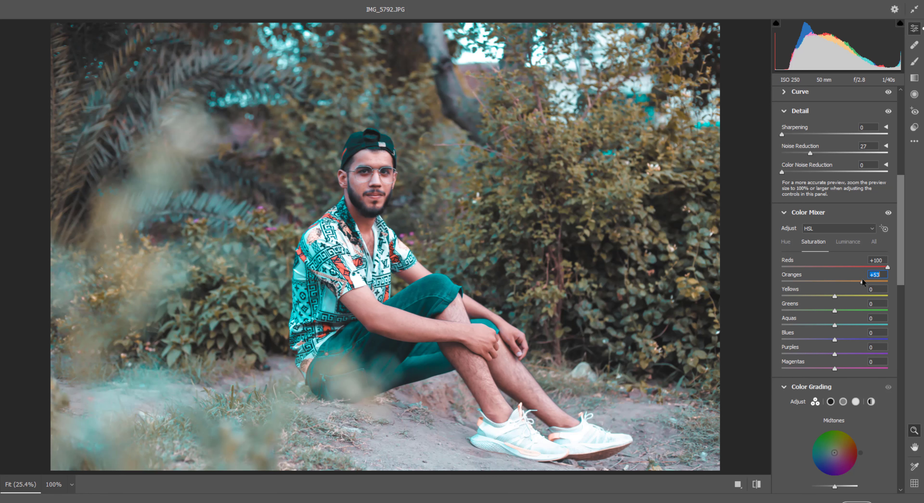
# Step: Set the Optics Distortion to +13 and the lens Vignette to -19
pyautogui.scroll(-7, 831, 333)
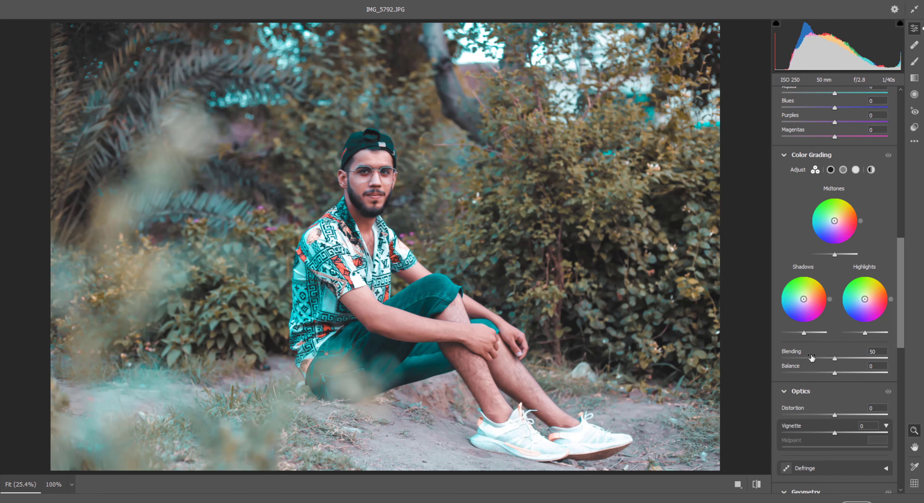
pyautogui.scroll(-2, 811, 357)
pyautogui.click(837, 345)
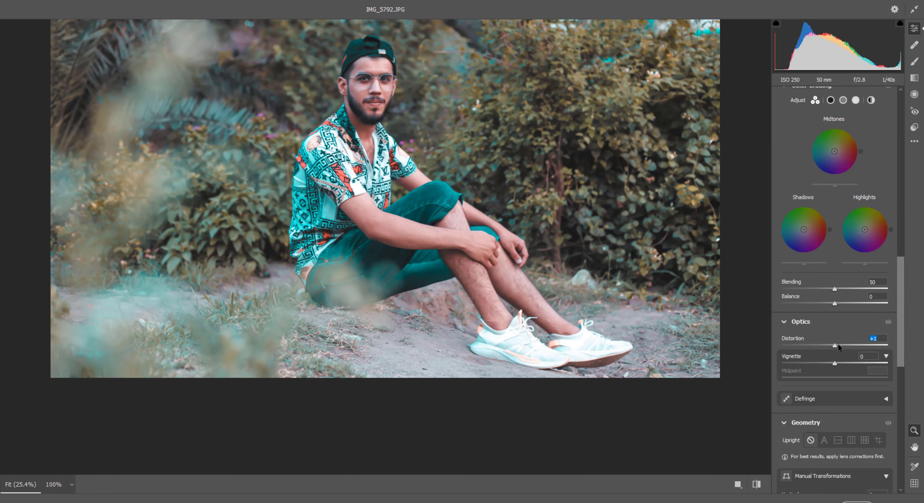
pyautogui.moveTo(838, 343); pyautogui.dragTo(825, 363)
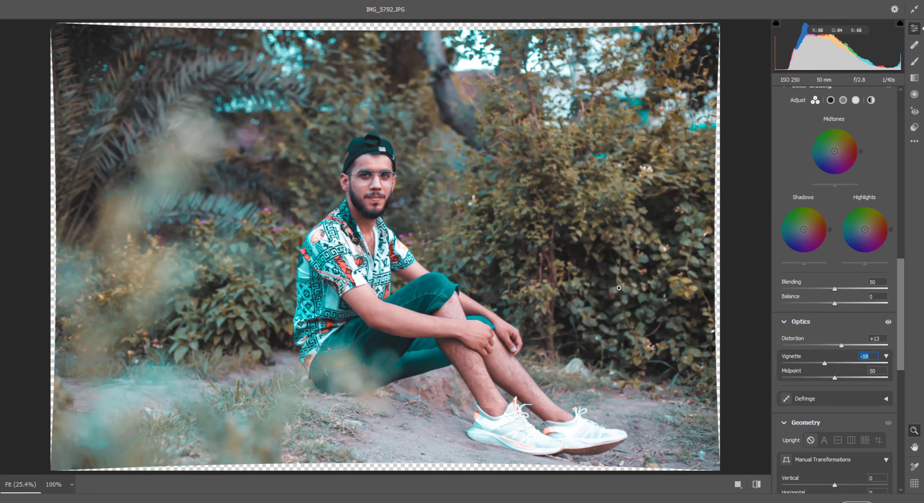
# Step: Compare the seated portrait before and after grading and apply the Camera Raw edits
pyautogui.press('\\')
pyautogui.press('\\')
pyautogui.press('\\')
pyautogui.press('\\')
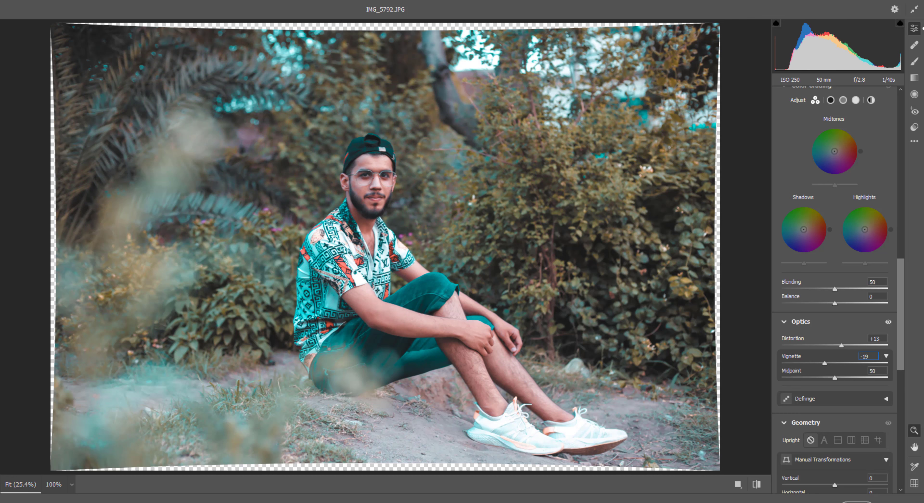
pyautogui.press('Escape')
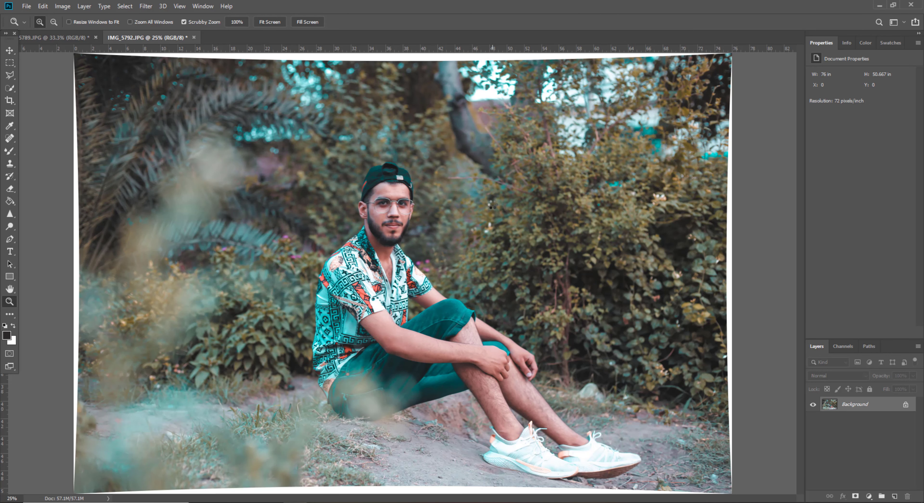
# Step: Switch back to the IMG_5789 document and zoom out to view the whole graded portrait
pyautogui.click(71, 36)
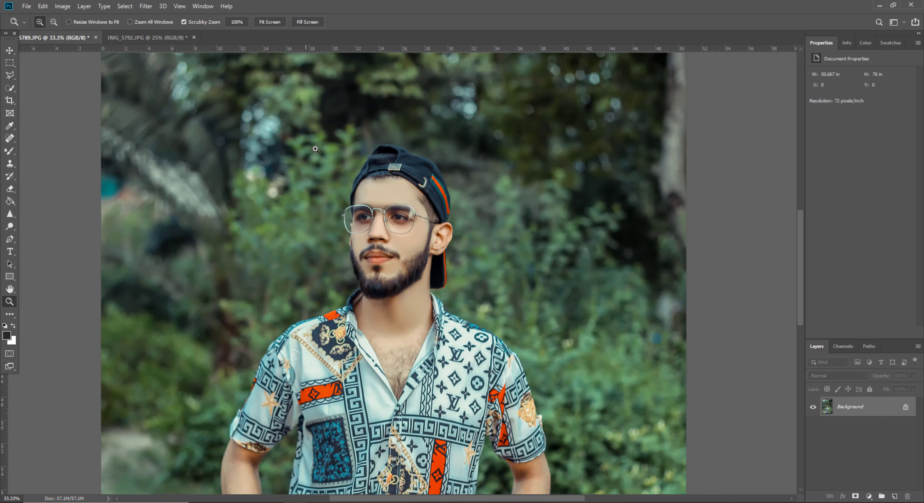
pyautogui.keyDown('alt'); pyautogui.click(386, 213); pyautogui.keyUp('alt')
pyautogui.rightClick(415, 246)
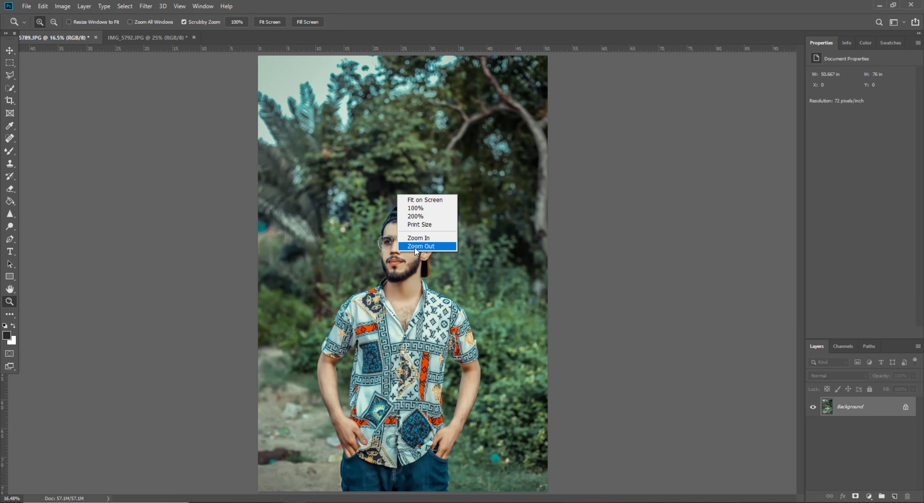
pyautogui.press('Escape')
# Step: Minimize Photoshop to reach the desktop and point out the Photoshop Presets 2022 archive
pyautogui.click(878, 5)
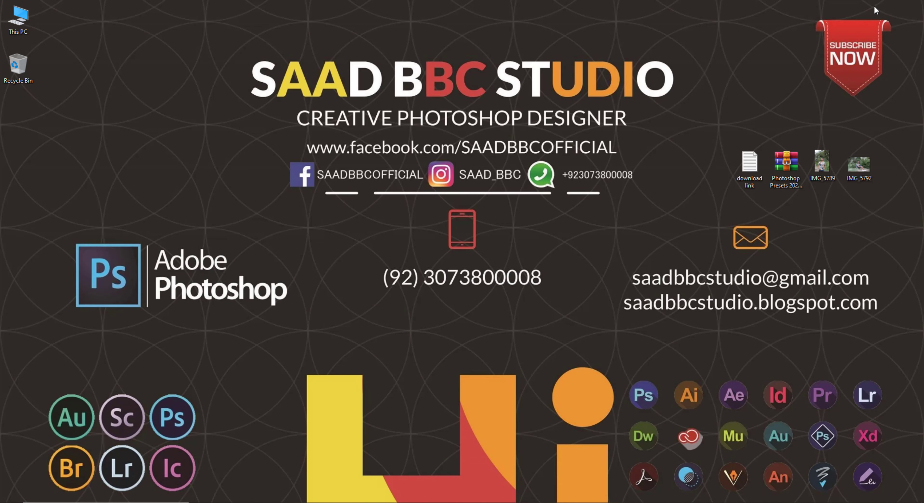
pyautogui.click(786, 175)
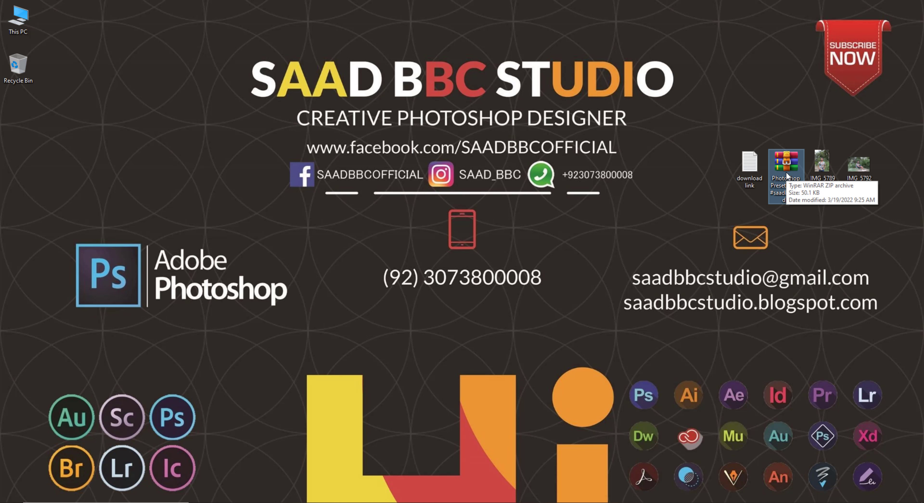
pyautogui.click(715, 226)
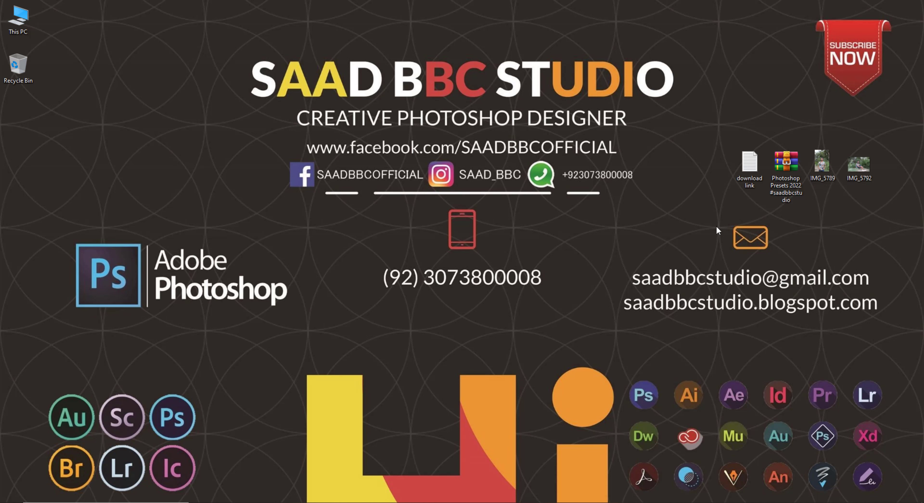